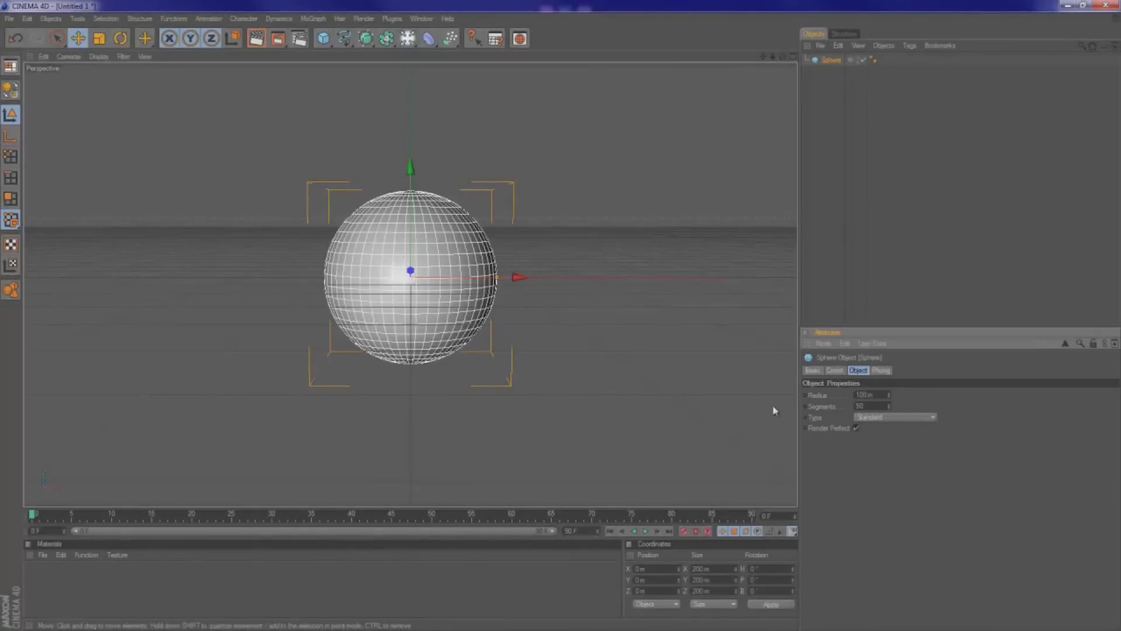
- Make the sphere editable and try the rectangle and polygon selection modes
key("c")
left_click(105, 18)
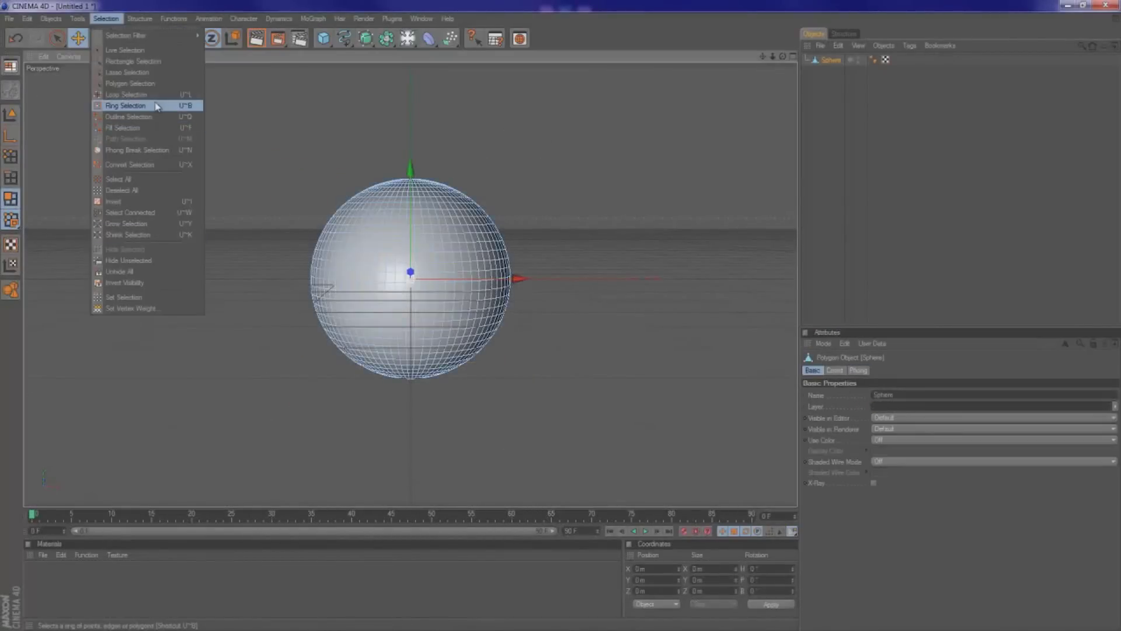
left_click(120, 64)
left_click(106, 18)
left_click(157, 107)
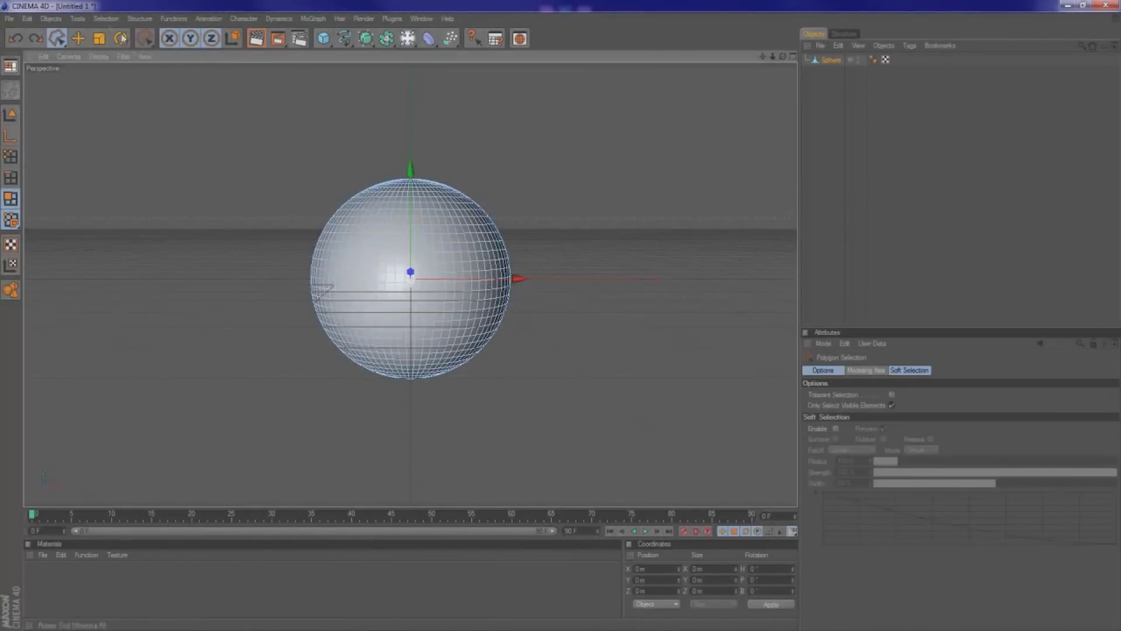
- Switch to Live Selection and paint-select a polygon strip for the mouth
left_click(105, 18)
left_click(130, 117)
left_click(106, 18)
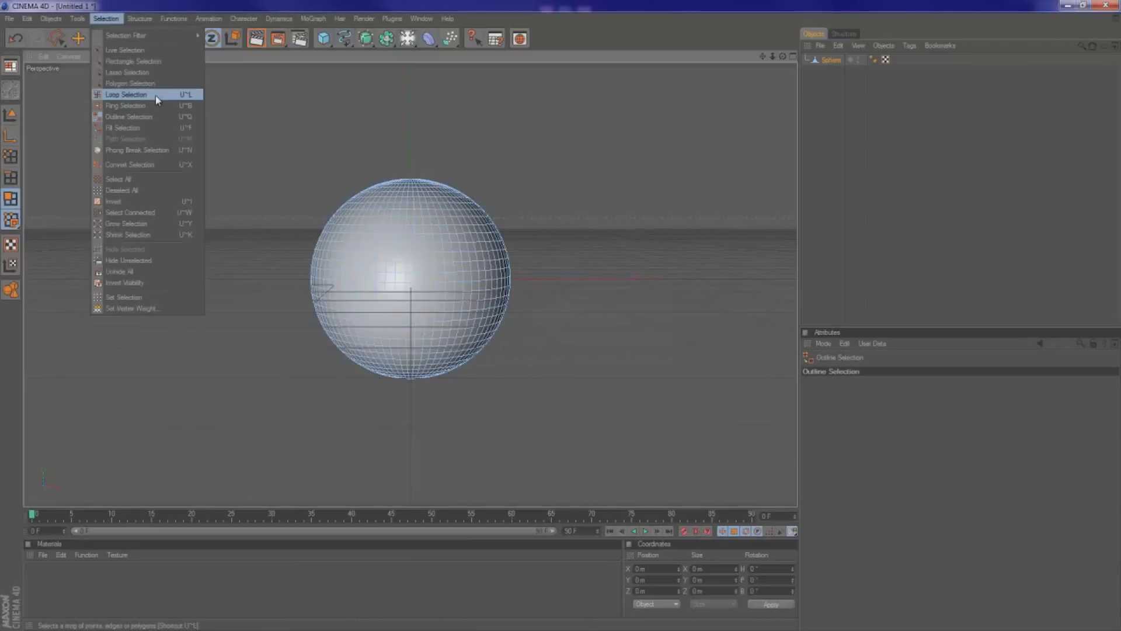
left_click(141, 51)
left_click_drag(347, 315, 444, 325)
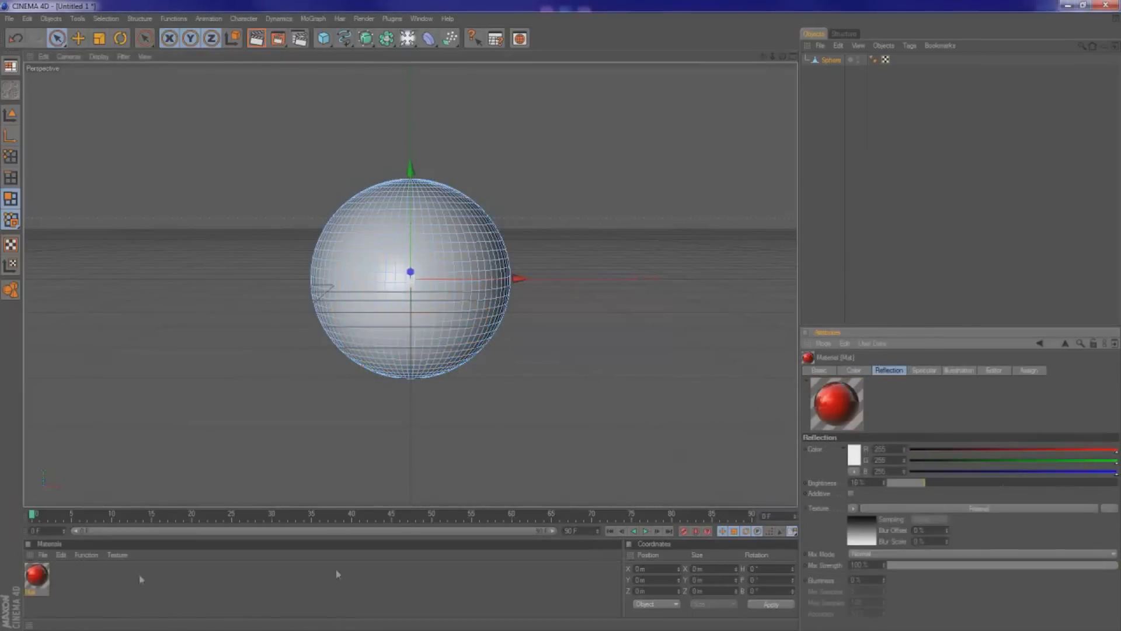
- Apply the red material to the sphere
left_click_drag(337, 574, 376, 336)
scroll(412, 280, "up", 5)
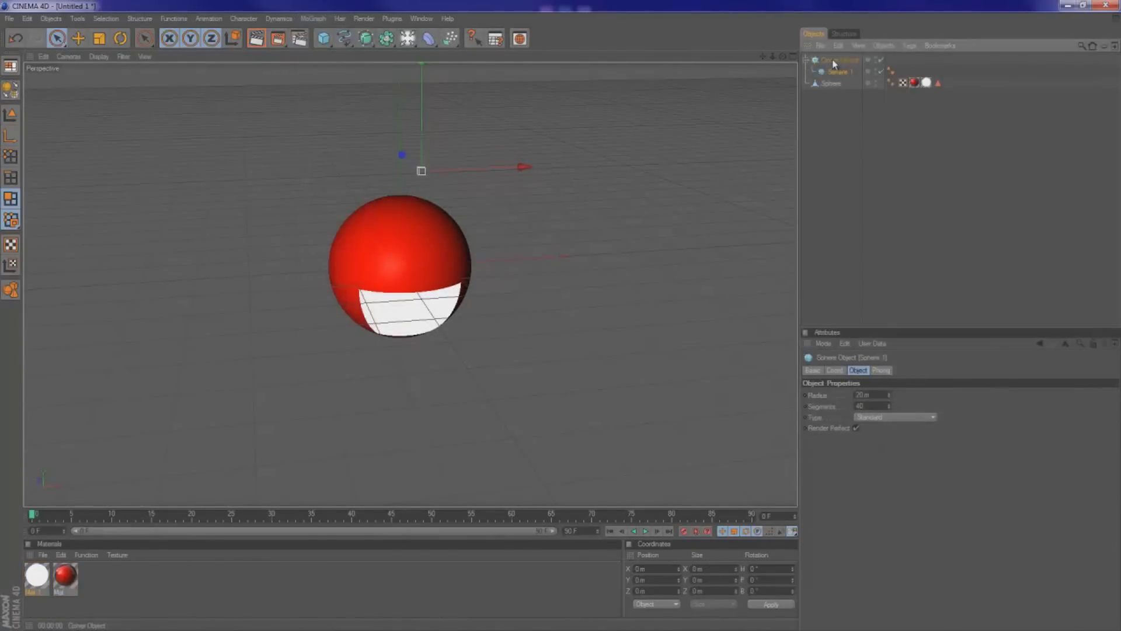
- Move the small sphere onto the head and give both eye spheres the white material
left_click(314, 18)
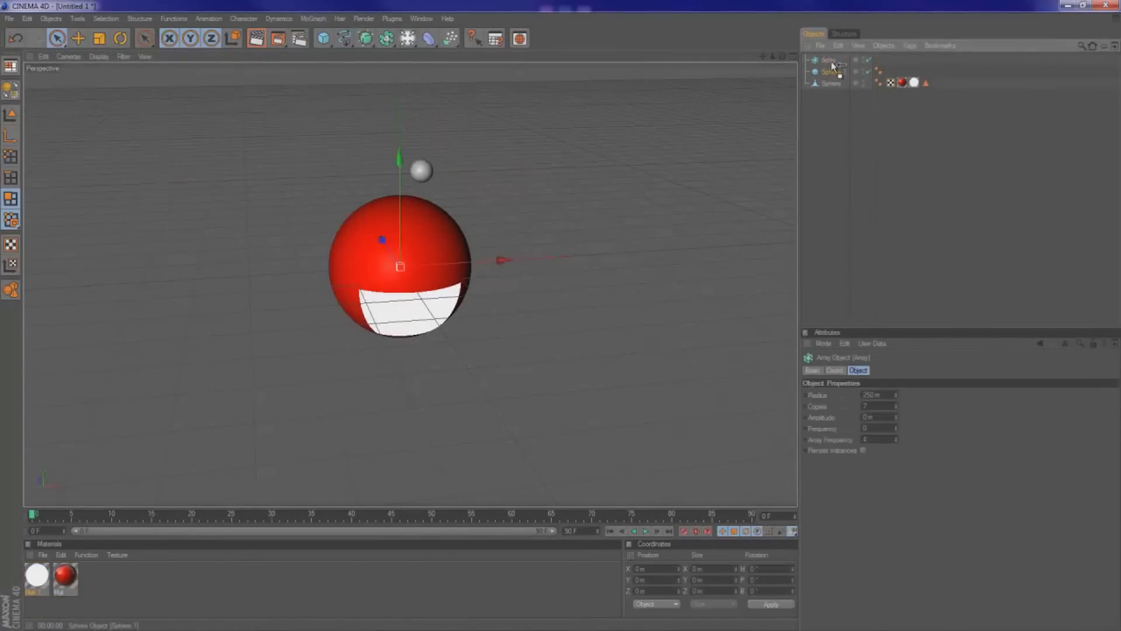
left_click_drag(401, 156, 376, 248)
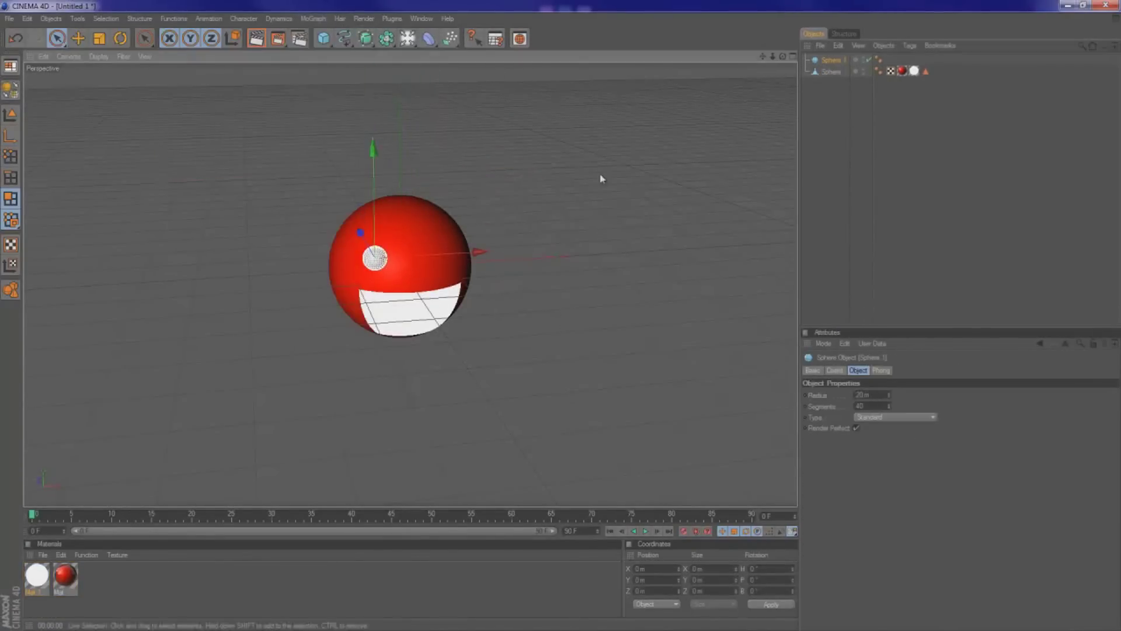
left_click_drag(589, 213, 372, 125)
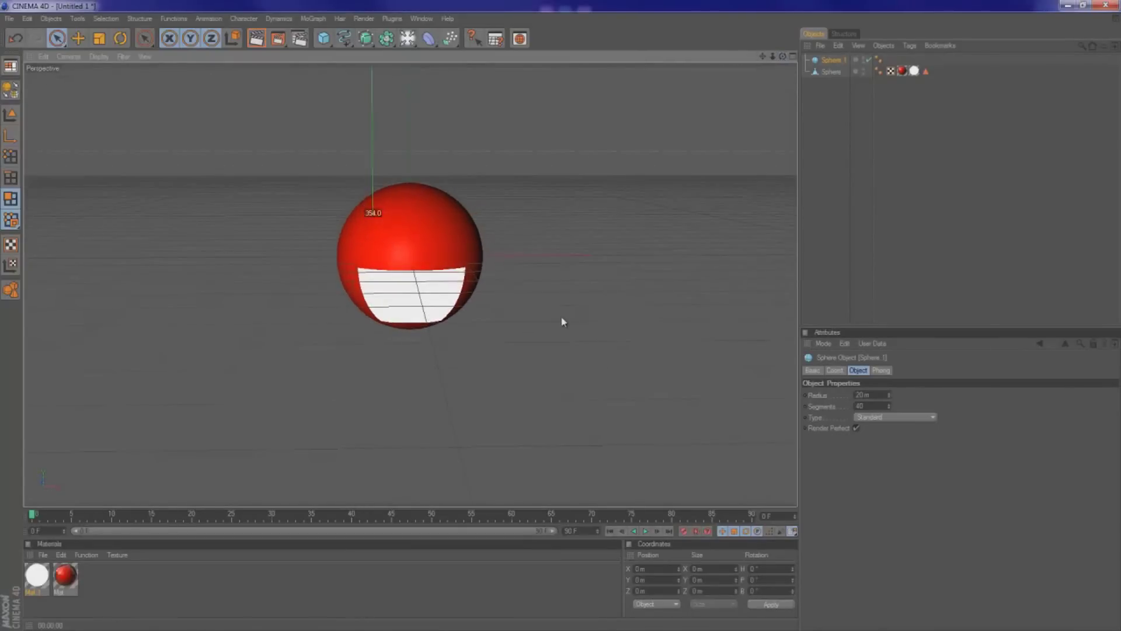
left_click_drag(43, 577, 832, 60)
left_click_drag(37, 575, 831, 71)
- Render the viewport, add a Sky, and create a material loading an image from the HDRI folder
left_click(257, 40)
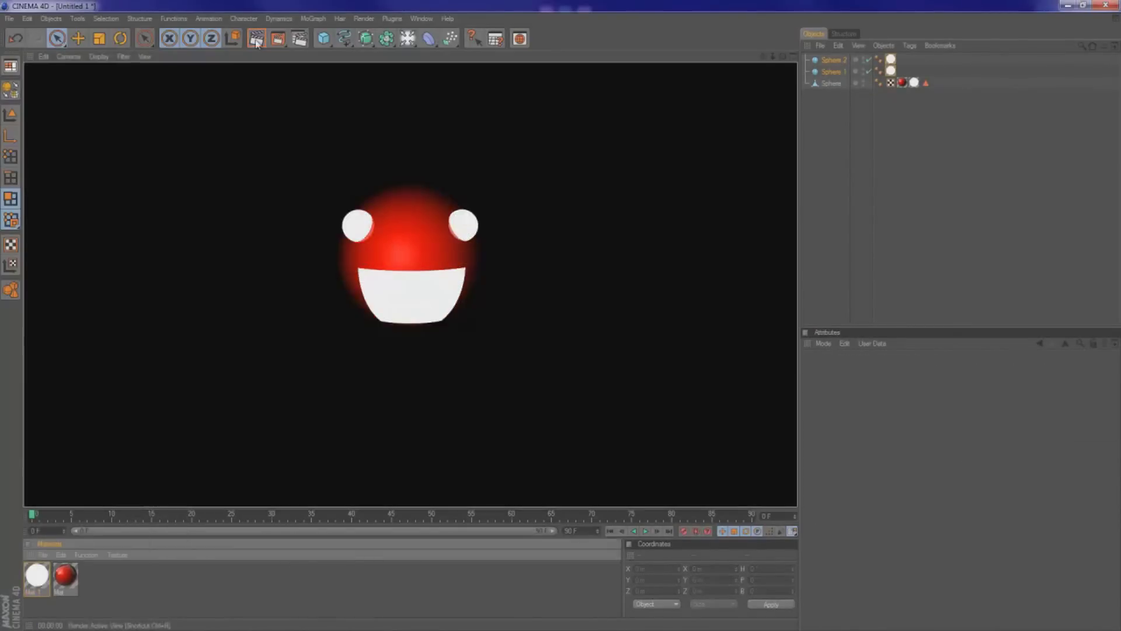
key("ctrl+r")
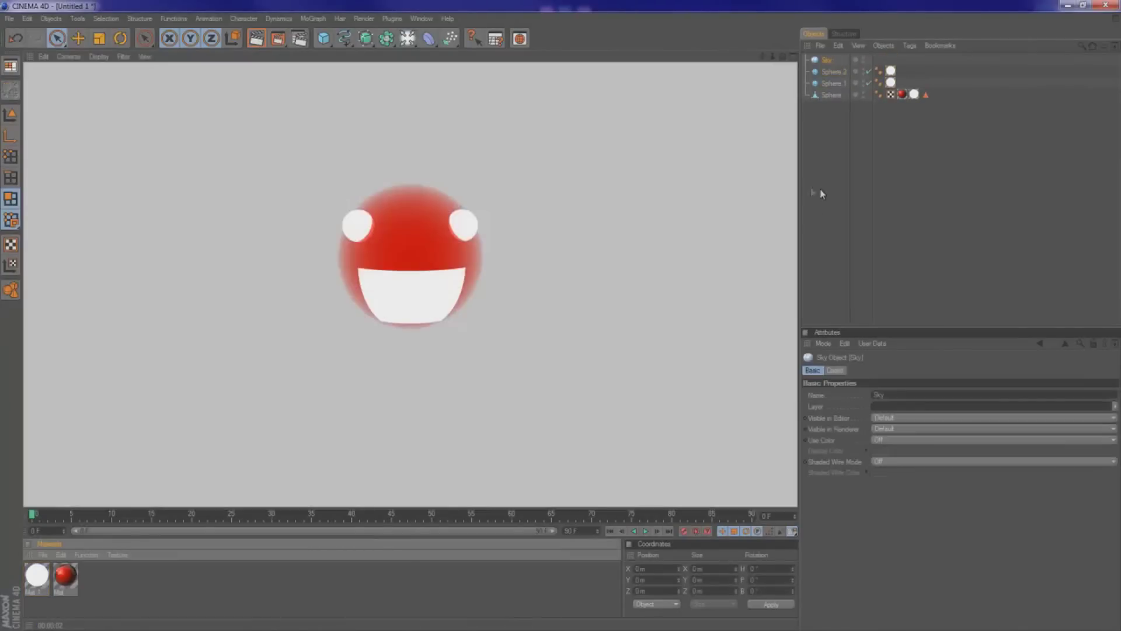
double_click(175, 579)
left_click(851, 498)
double_click(466, 227)
double_click(220, 205)
double_click(186, 99)
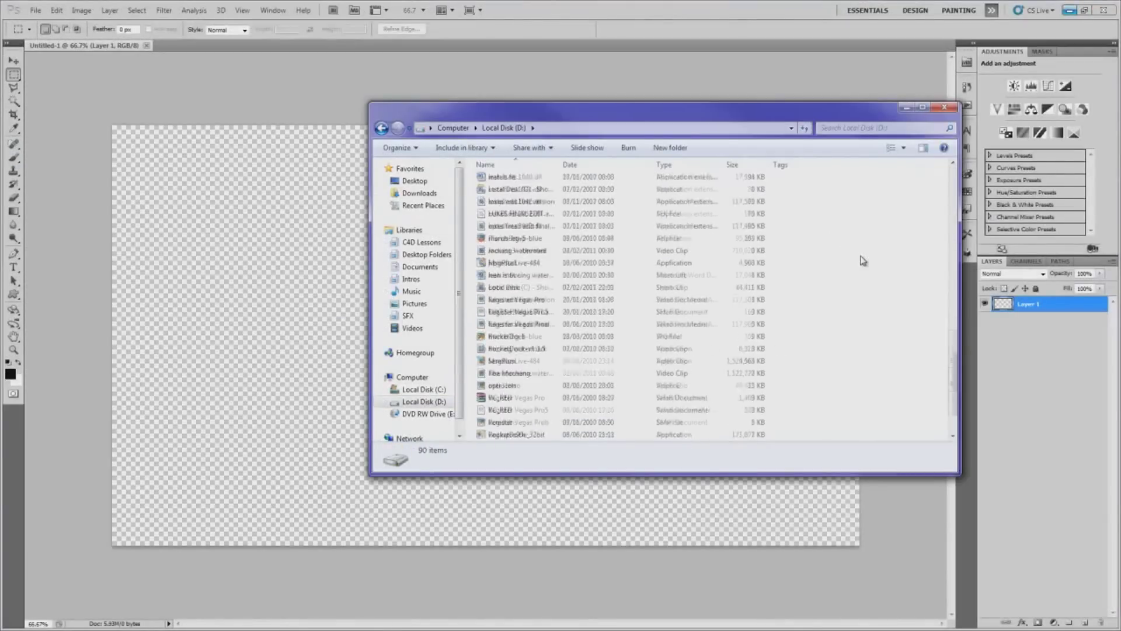
- Turn the traced ear path into a selection, shift the head image left, and hide its layer
type("dead")
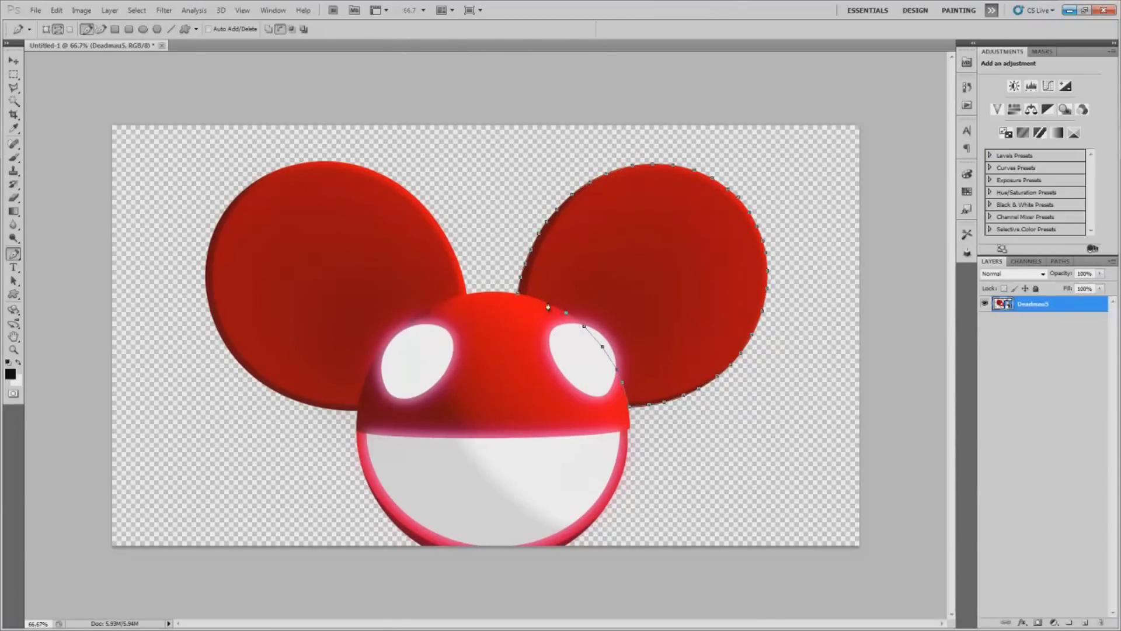
right_click(672, 177)
left_click(746, 227)
key("v")
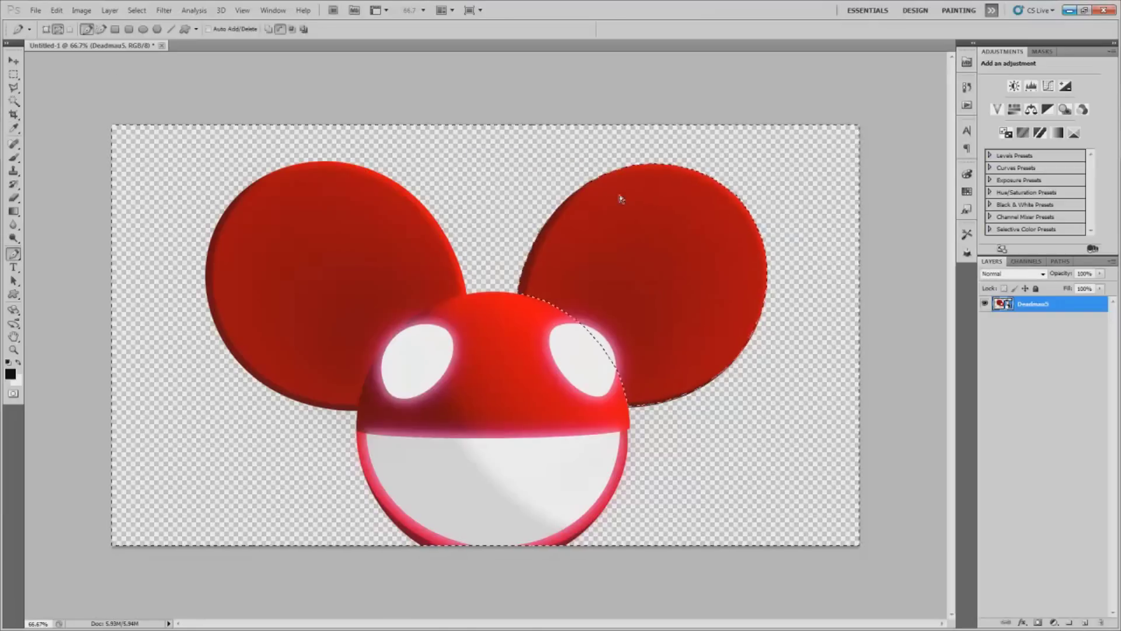
left_click_drag(618, 201, 458, 181)
left_click(985, 303)
key("Return")
left_click(992, 261)
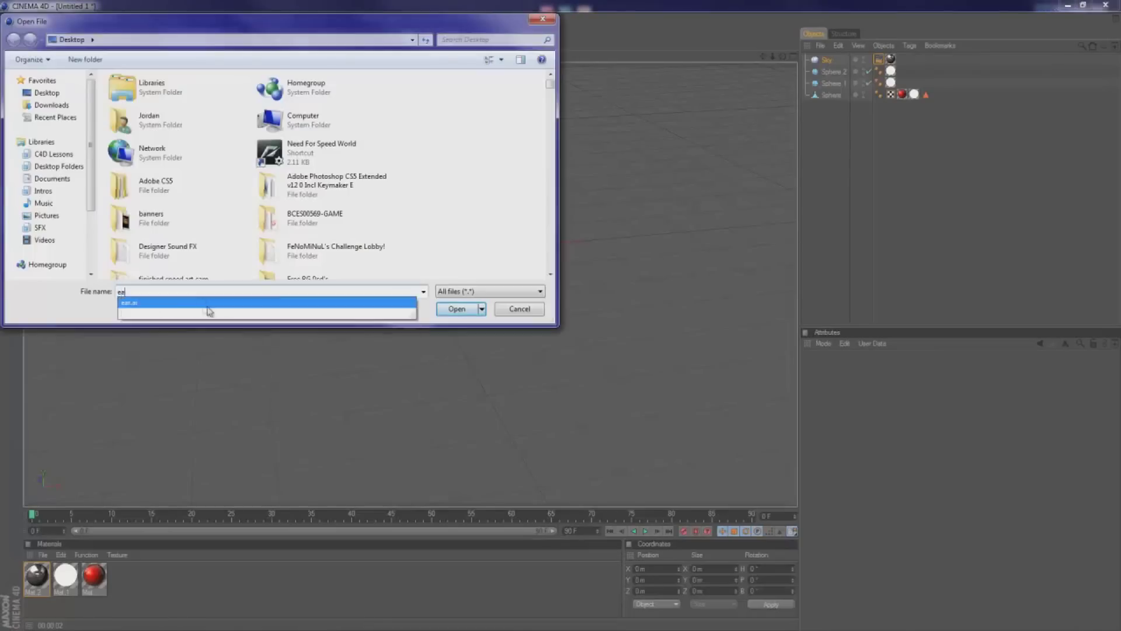
- Extrude the ear outline with Extrude NURBS, scale it down, and raise it beside the head
scroll(572, 187, "down", 5)
left_click(365, 38)
left_click(460, 50)
key("t")
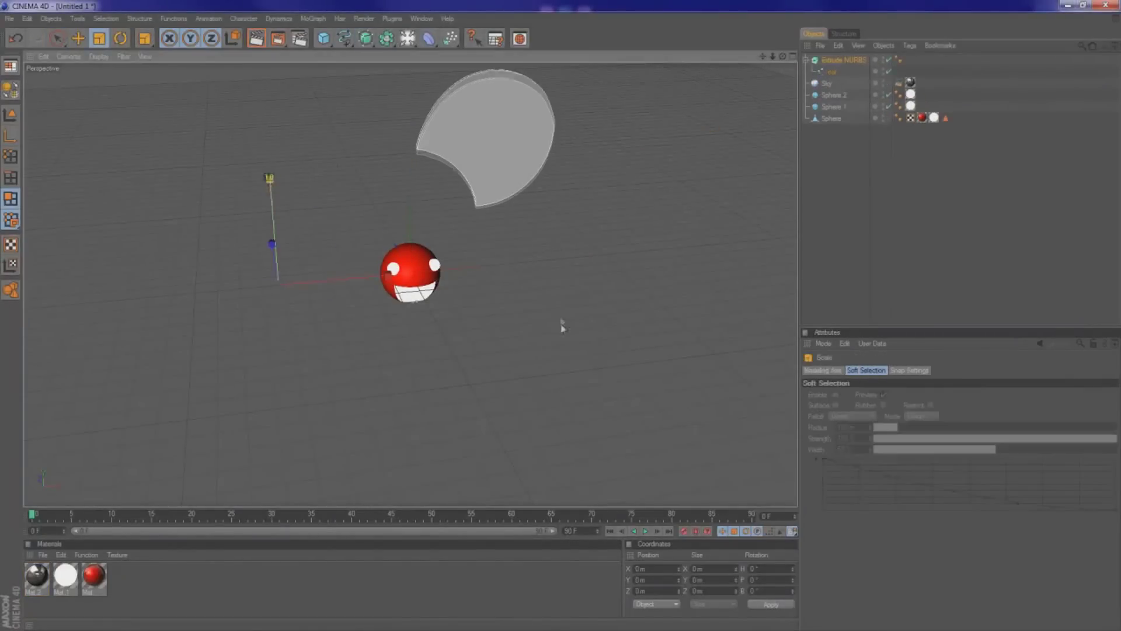
left_click_drag(270, 180, 262, 167)
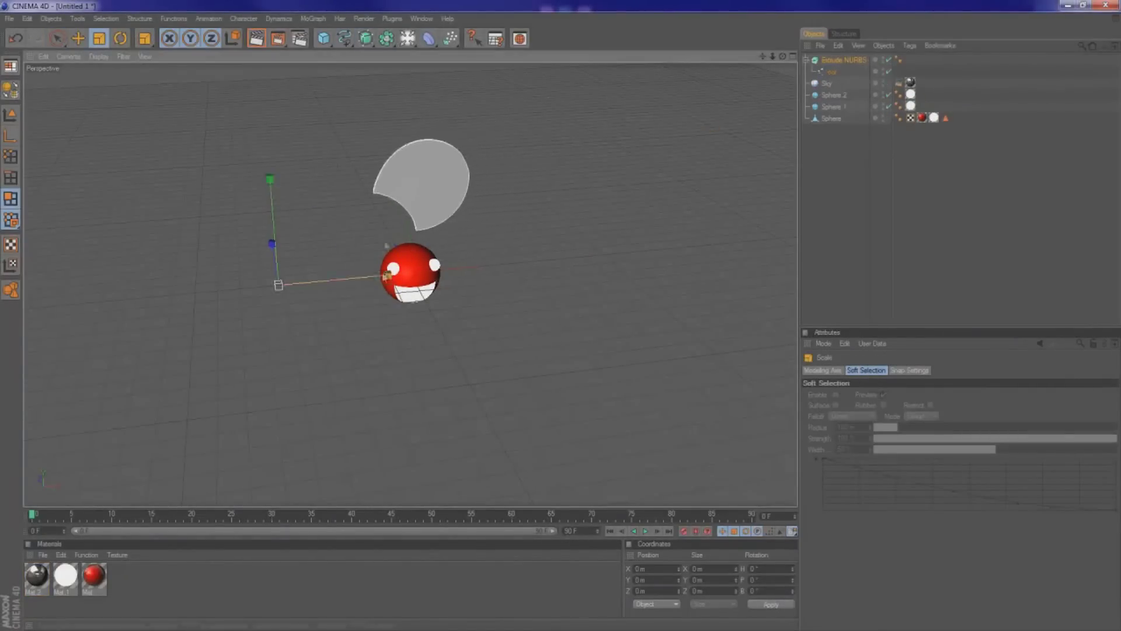
key("e")
scroll(386, 246, "up", 3)
left_click_drag(386, 246, 563, 320)
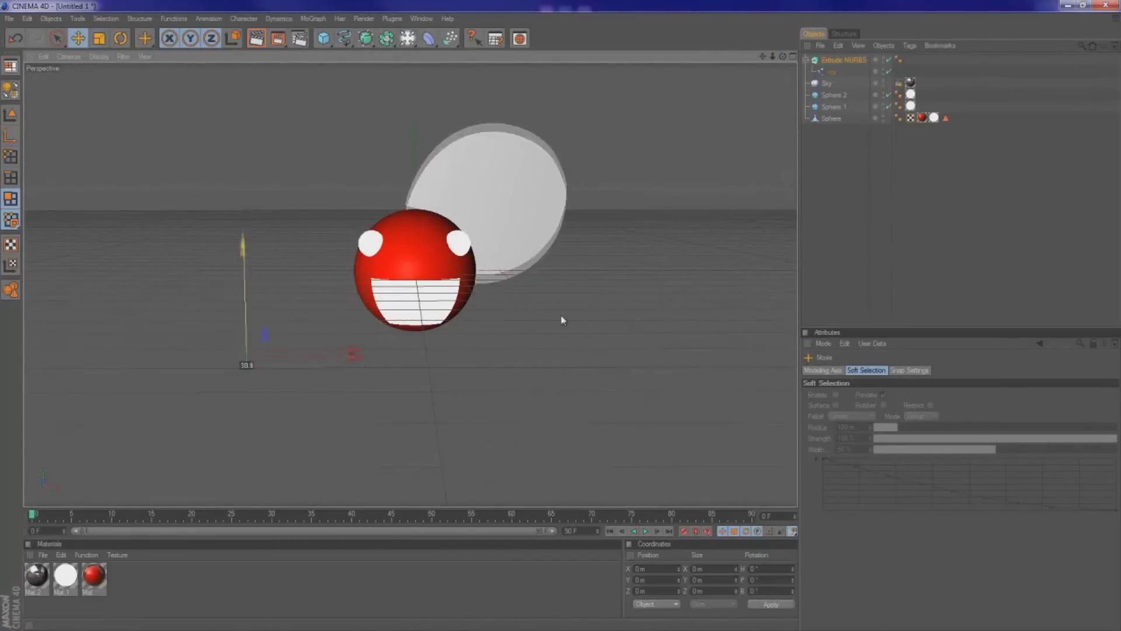
left_click_drag(563, 320, 562, 320)
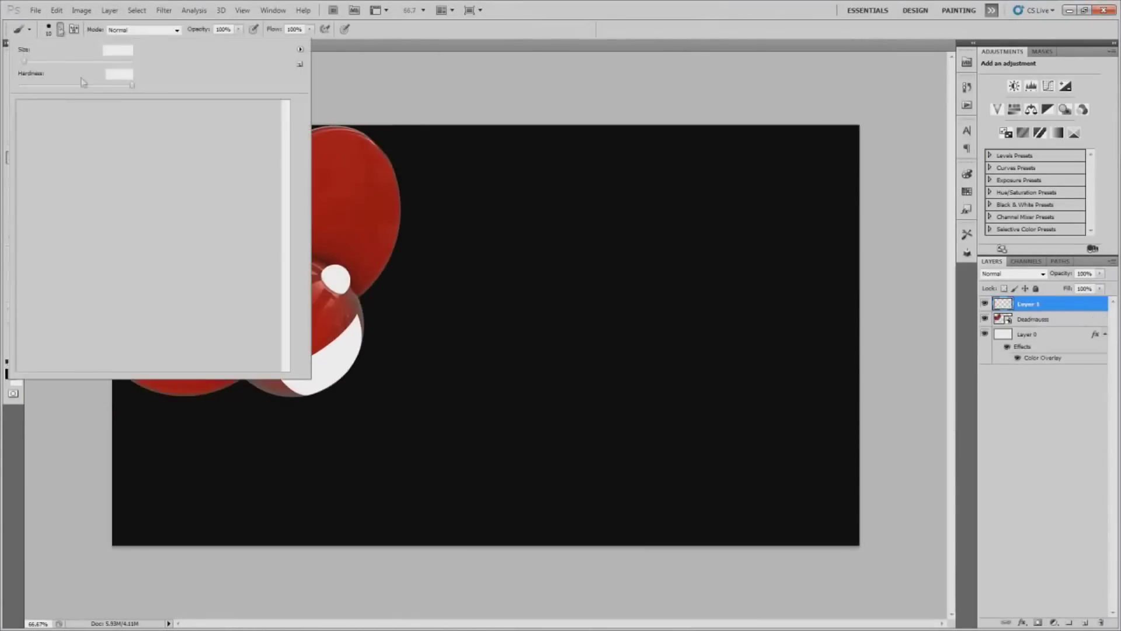
- Set up a soft round brush at low opacity
key("Return")
key("3")
key("ctrl+plus")
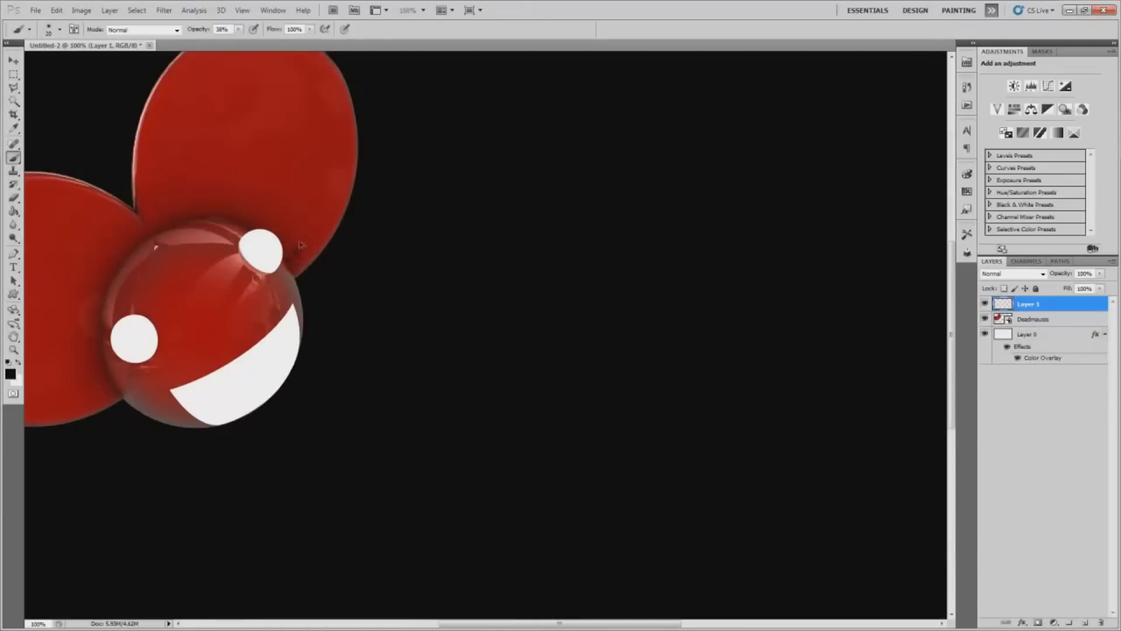
key("Return")
left_click(60, 29)
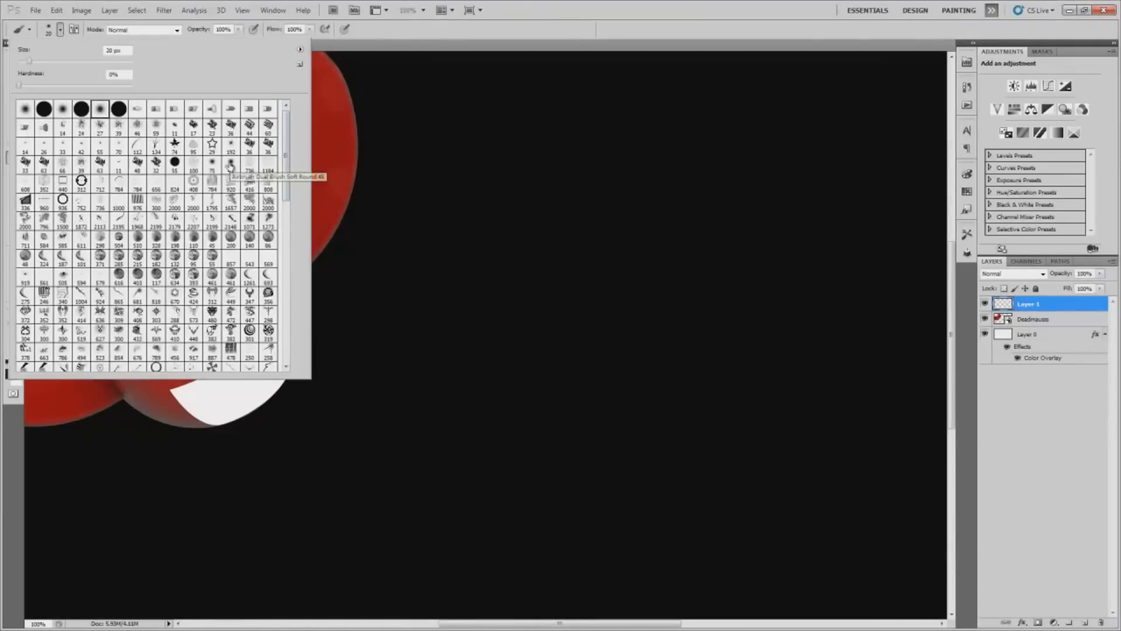
double_click(230, 167)
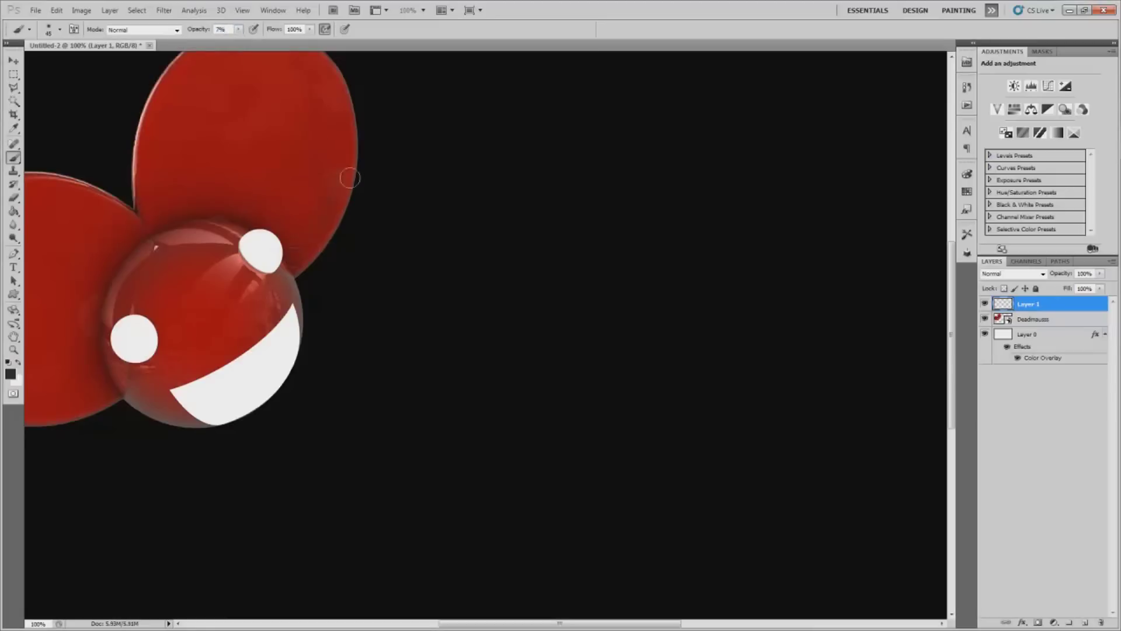
type("12")
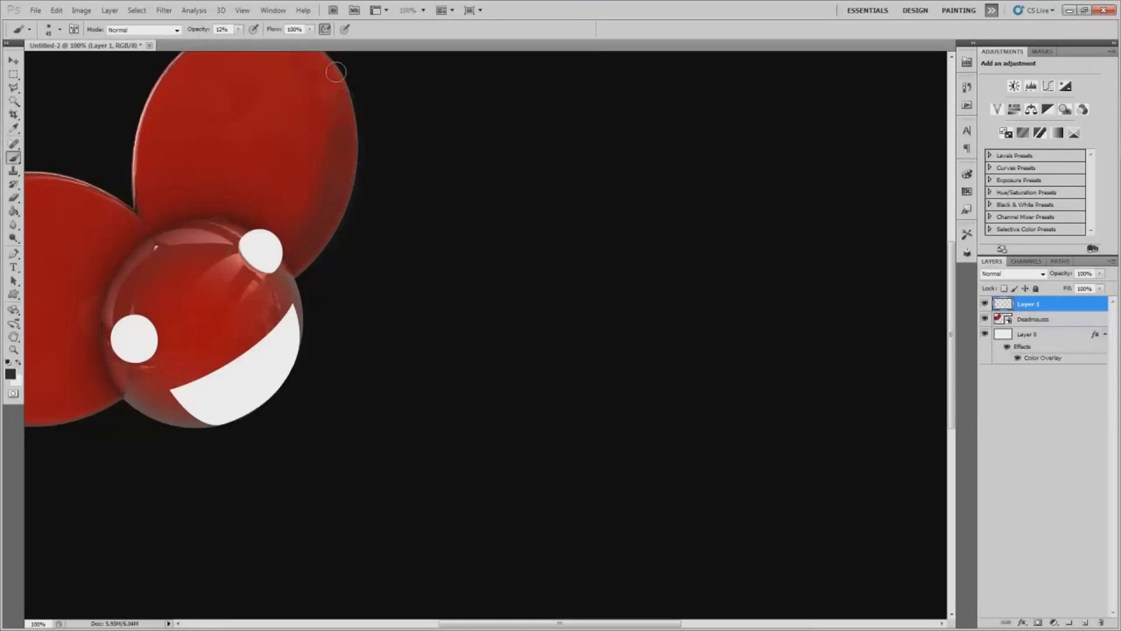
- Pan and zoom the view and paint soft brush strokes along the ear edges
left_click_drag(85, 409, 234, 400)
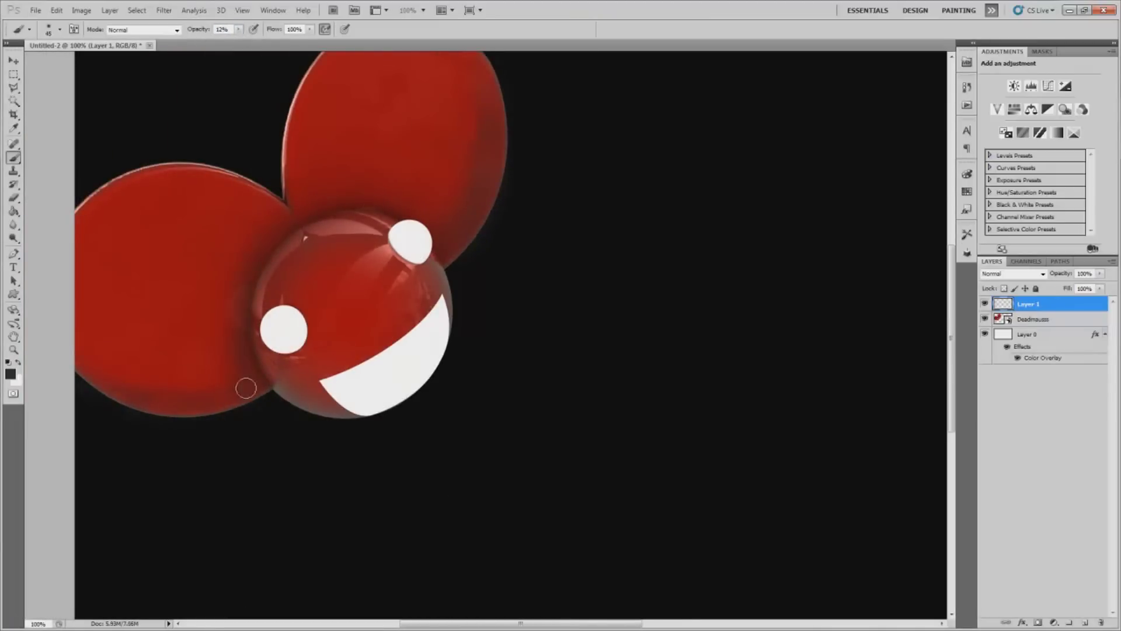
scroll(317, 84, "up", 2)
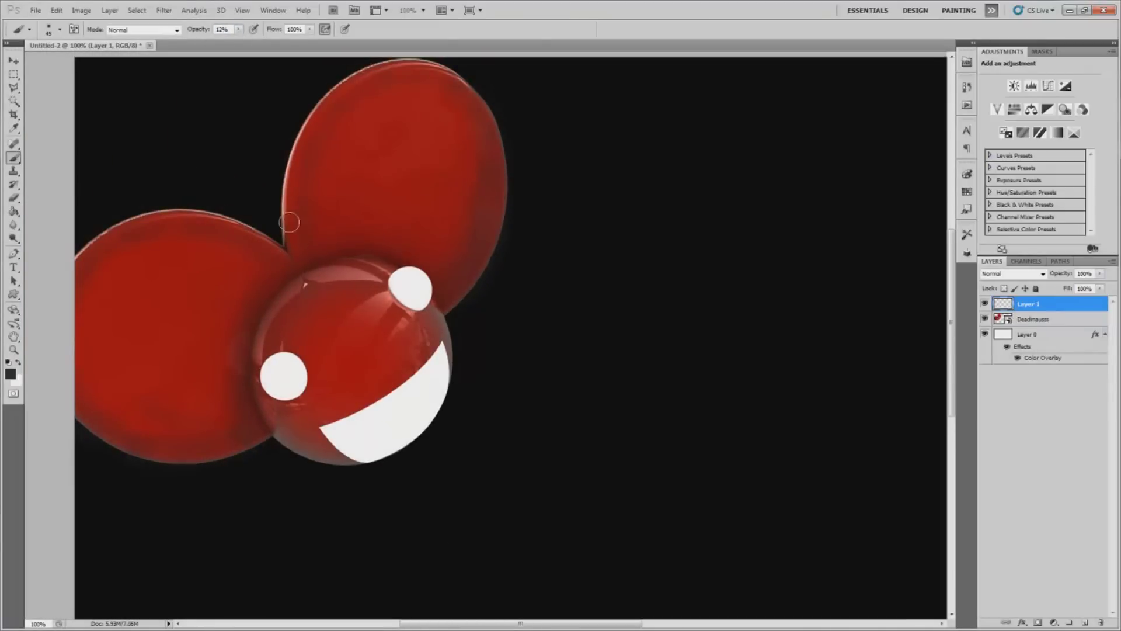
scroll(47, 193, "up", 1)
key("b")
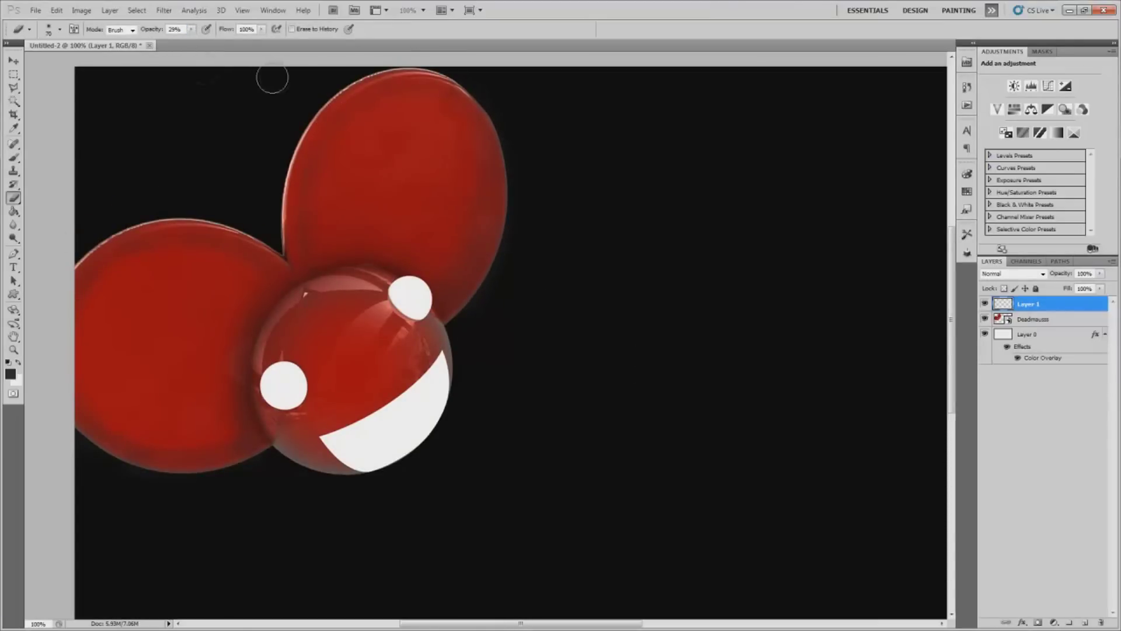
left_click(12, 61)
key("ctrl+minus")
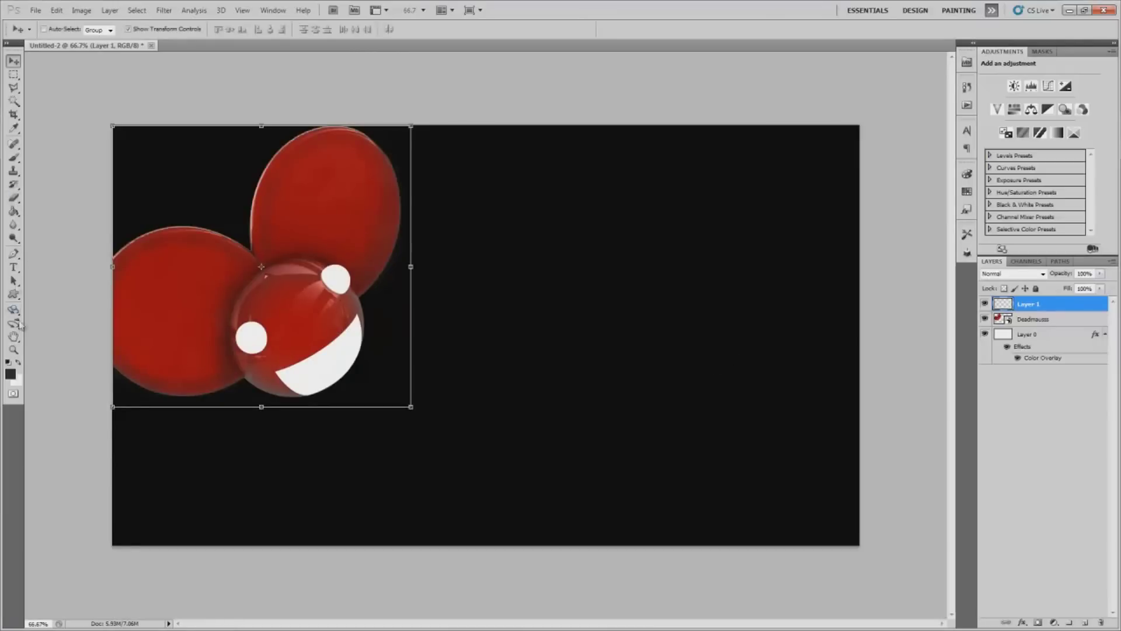
- Draw a blue rectangle bar across the banner and put its layer below the mouse head
left_click(14, 294)
left_click_drag(88, 327, 911, 399)
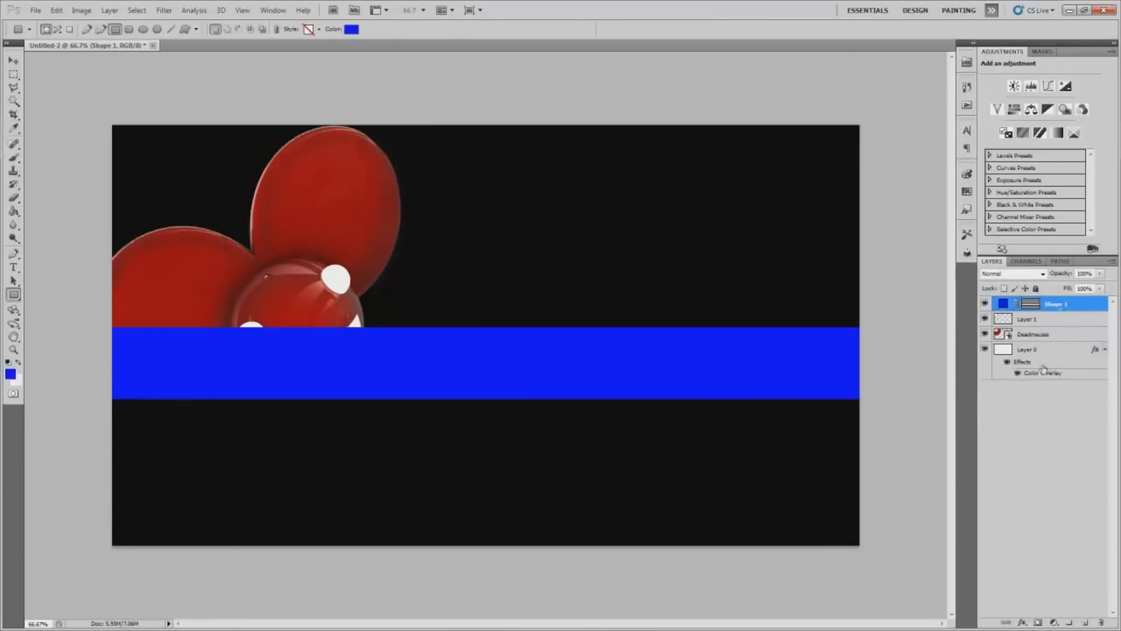
left_click_drag(1044, 368, 1044, 342)
- Give the mouse head a drop shadow and apply a glossy cyan preset style to the bar
double_click(1045, 319)
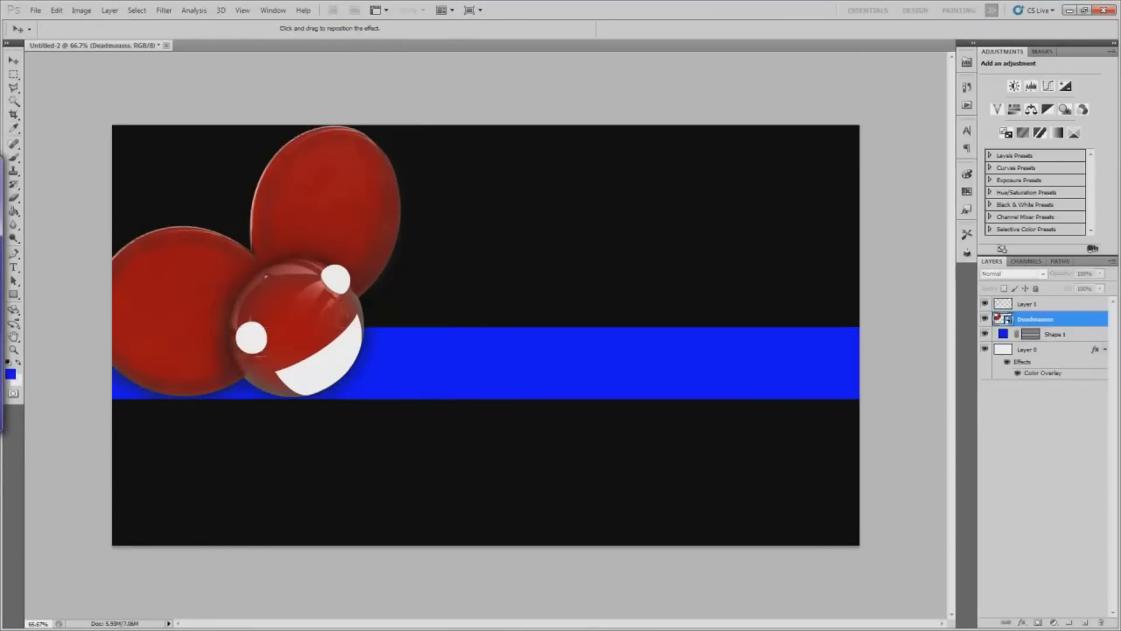
key("Return")
left_click(1052, 356)
left_click(968, 208)
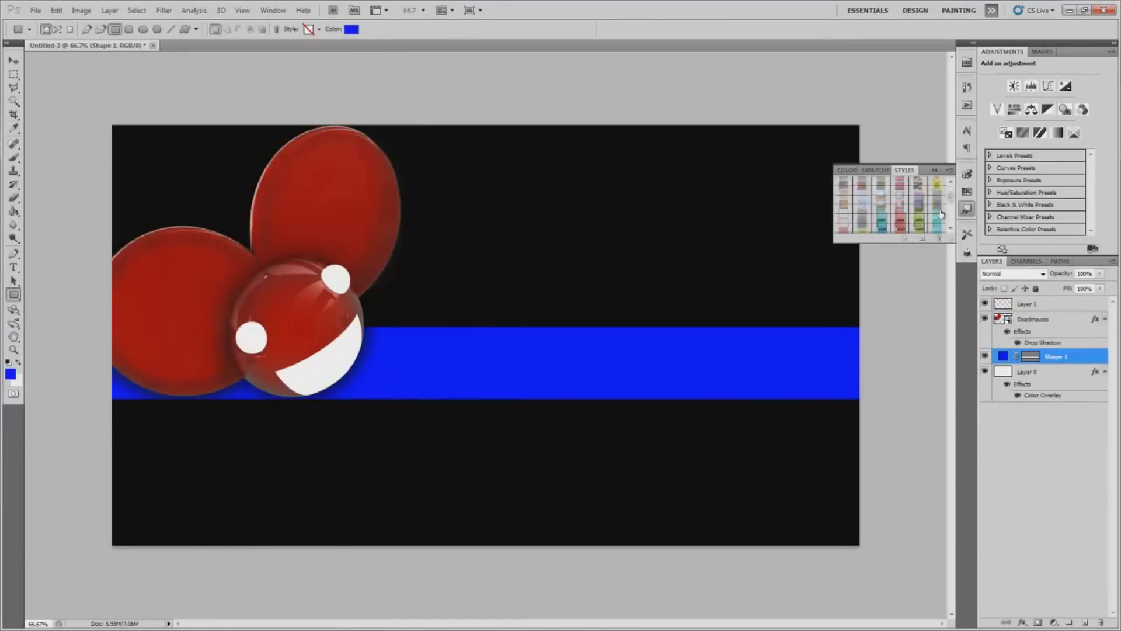
left_click(876, 198)
- Add a layer and set large dark DEADMAU5 text on the cyan stripe
left_click(967, 209)
key("ctrl+shift+alt+n")
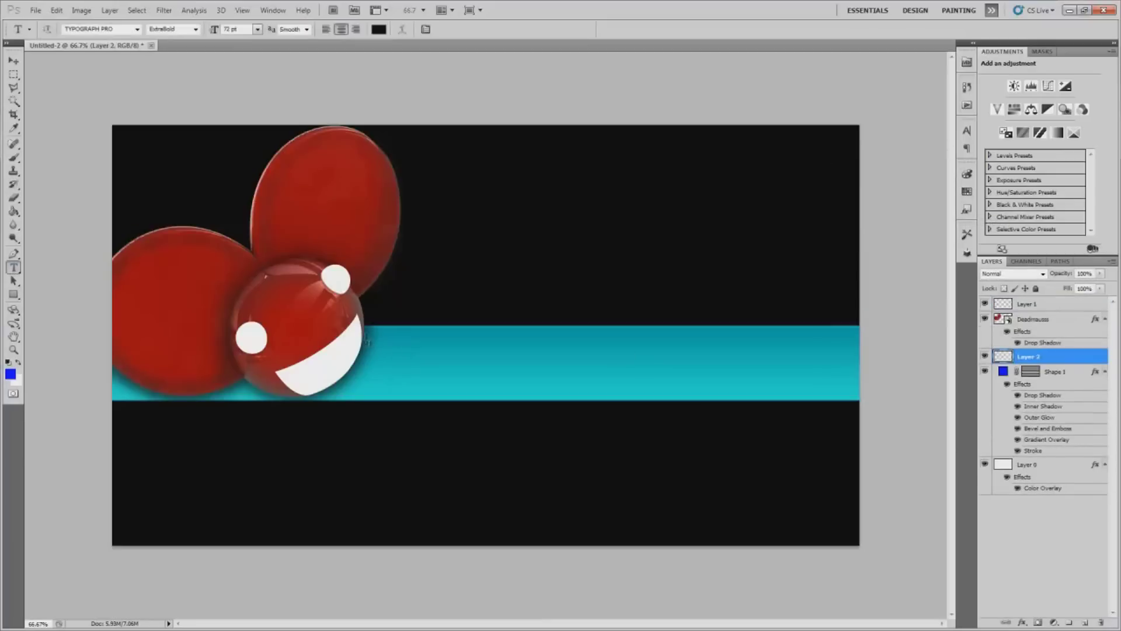
key("ctrl+a")
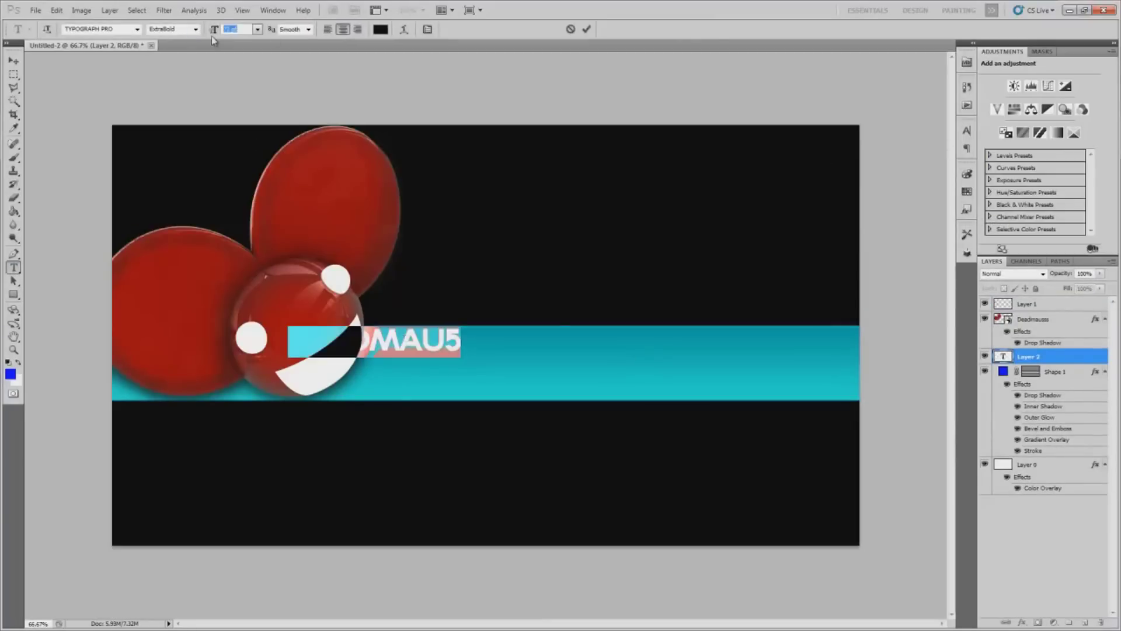
left_click_drag(214, 30, 245, 29)
left_click(13, 60)
left_click_drag(459, 351, 609, 363)
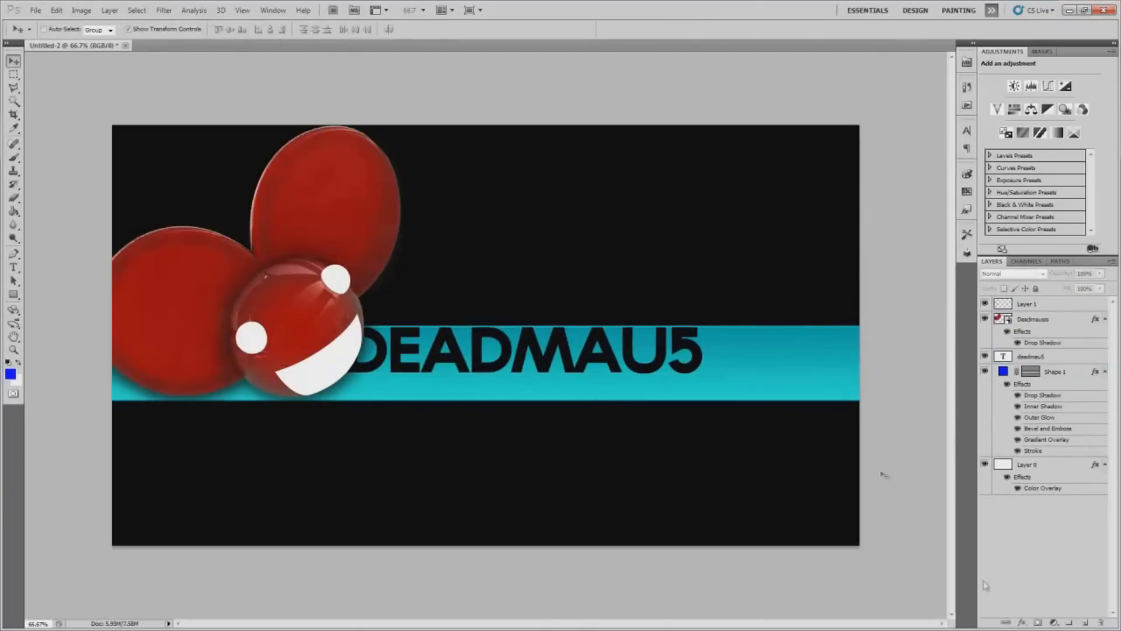
key("t")
left_click(348, 385)
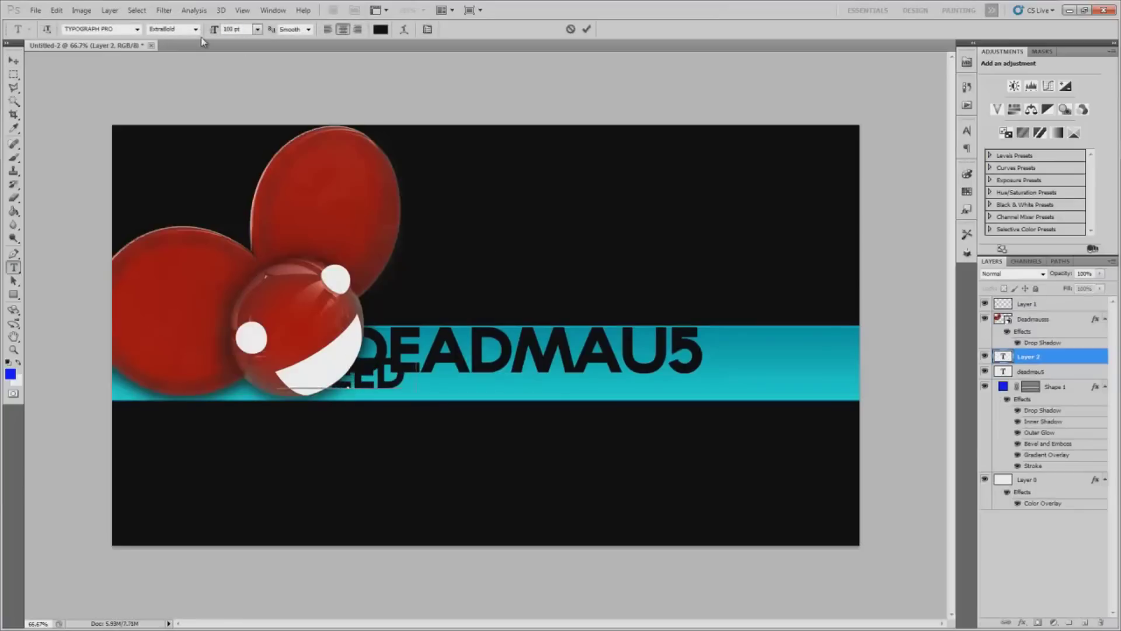
- Type the 'art modeling' line, size it to 80 pt, and commit it
type("art modeling")
key("ctrl+a")
left_click_drag(214, 29, 202, 29)
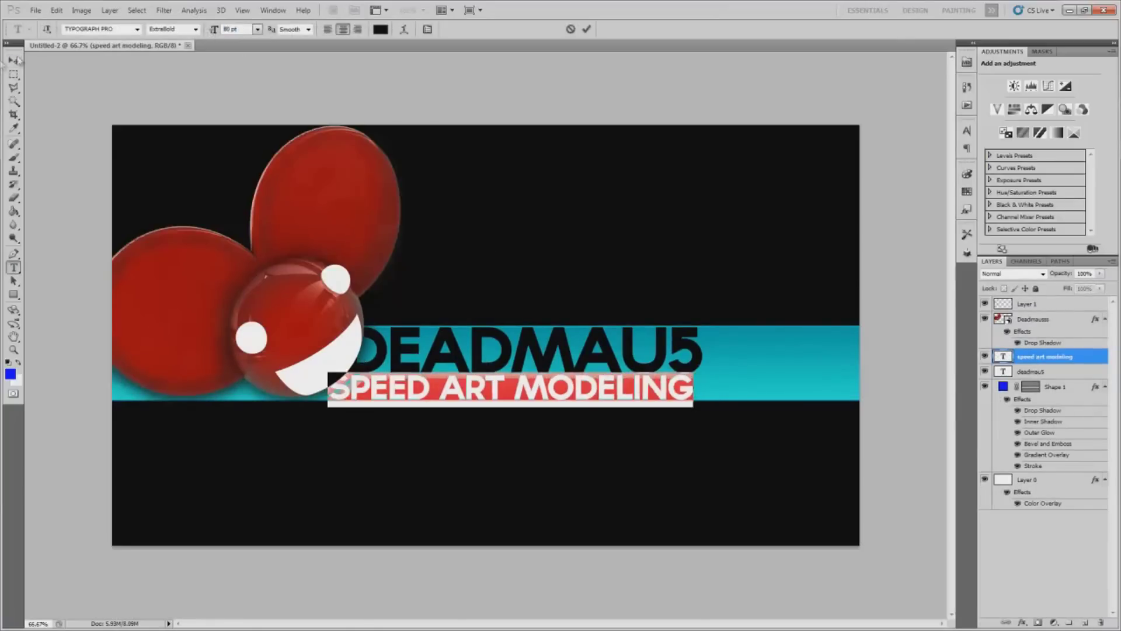
key("ctrl+Return")
- Add a vertical guide and scale the subtitle slightly to sit under DEADMAU5
key("v")
key("ctrl+t")
left_click(241, 10)
key("Escape")
key("Return")
left_click(242, 10)
left_click(260, 264)
left_click(510, 216)
key("Return")
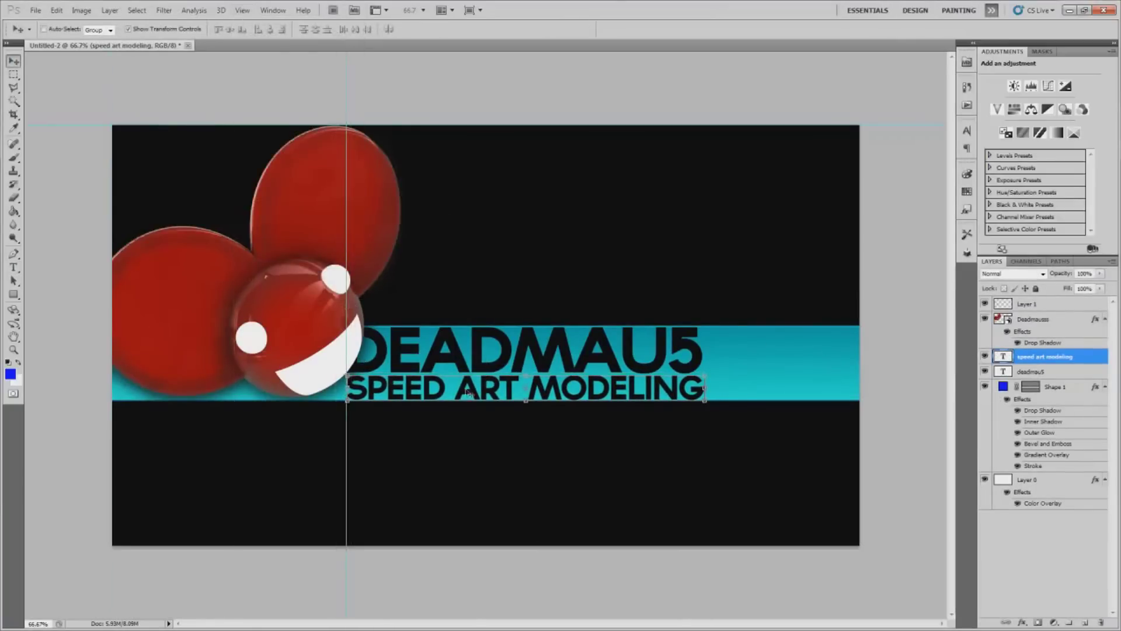
key("Return")
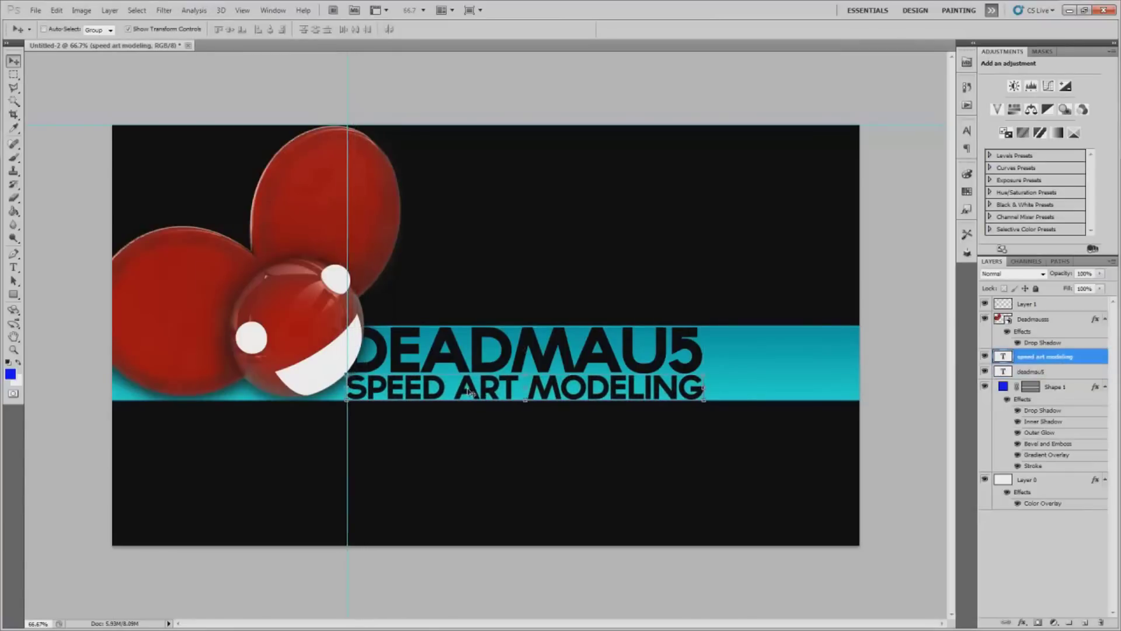
left_click_drag(705, 373, 703, 374)
key("Return")
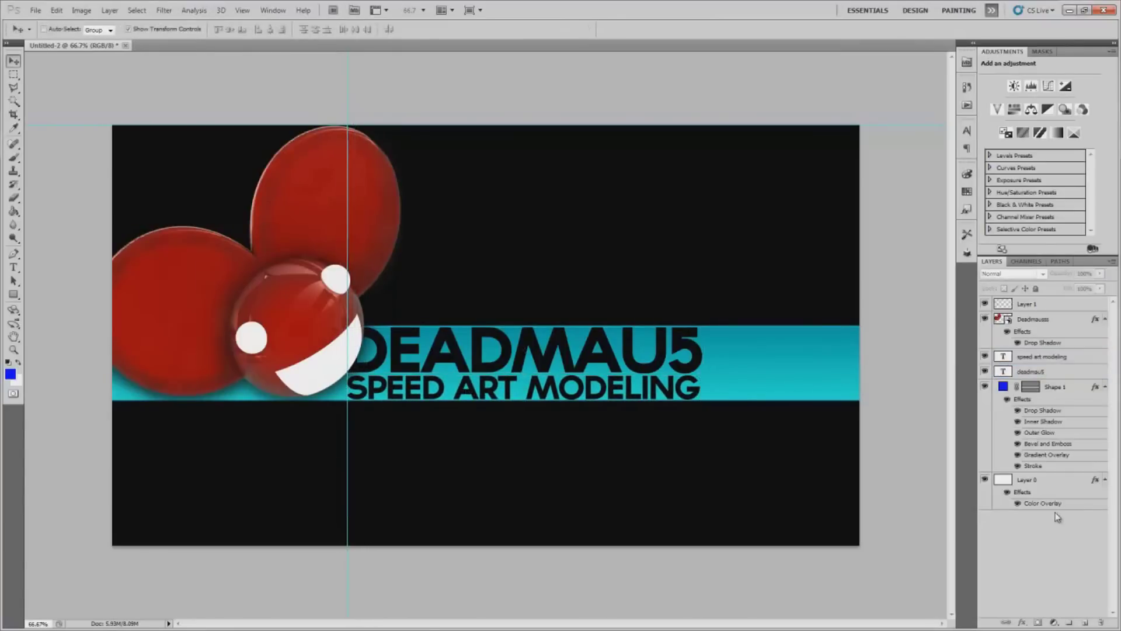
- Try a preset style on both titles, clear it, then add Bevel and Emboss to the subtitle
left_click(1045, 371, "shift")
left_click(968, 208)
left_click(862, 205)
scroll(894, 206, "up", 2)
left_click(934, 208)
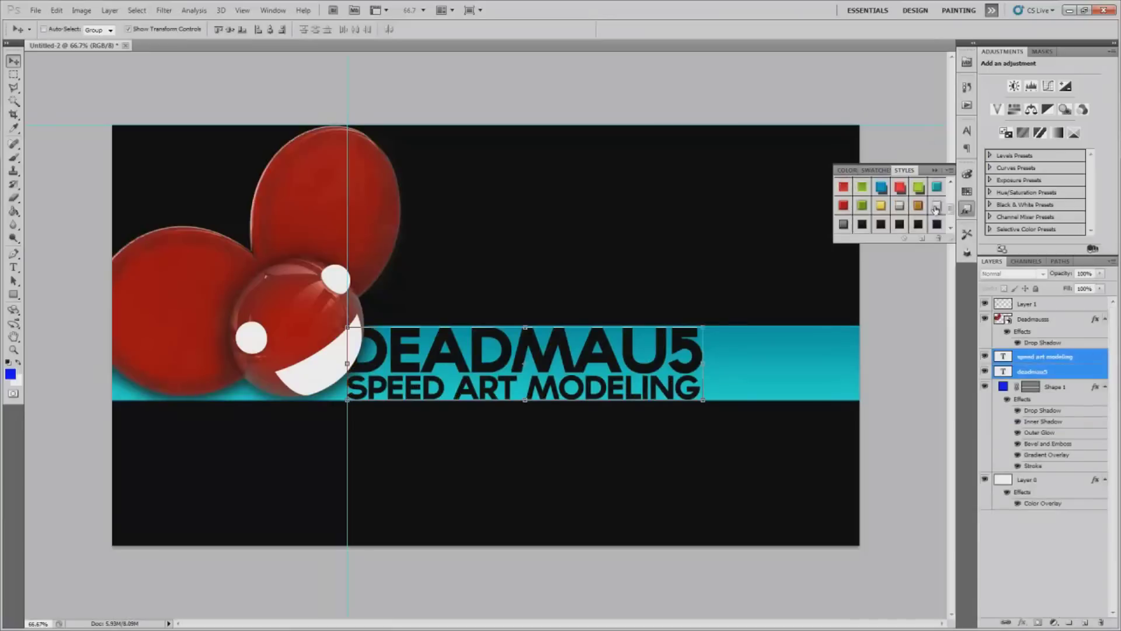
double_click(1080, 356)
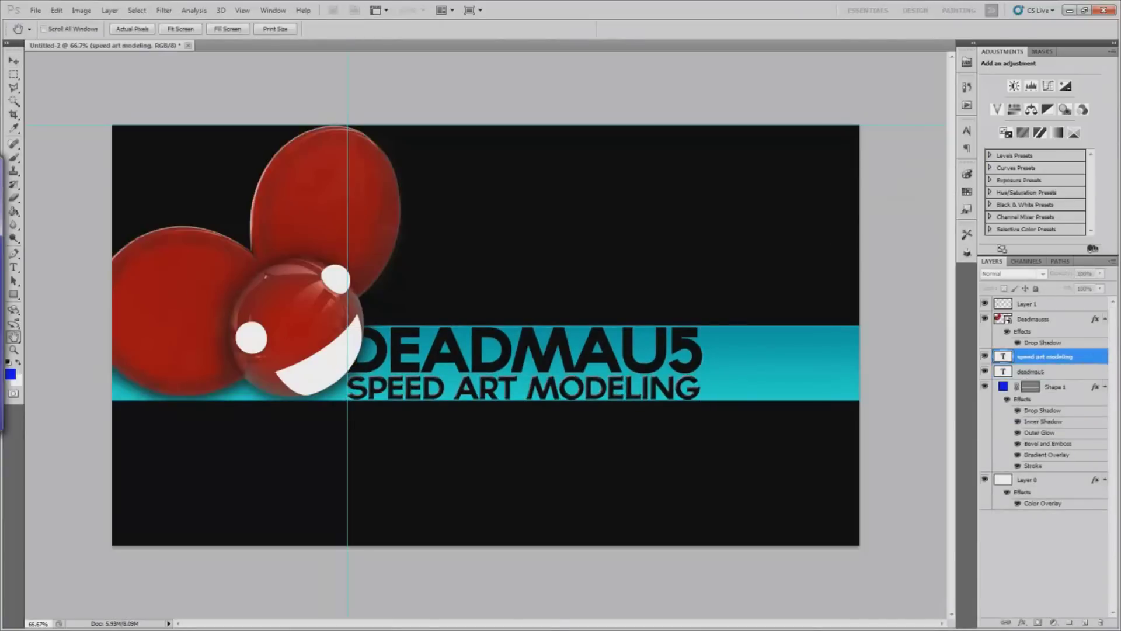
left_click(100, 150)
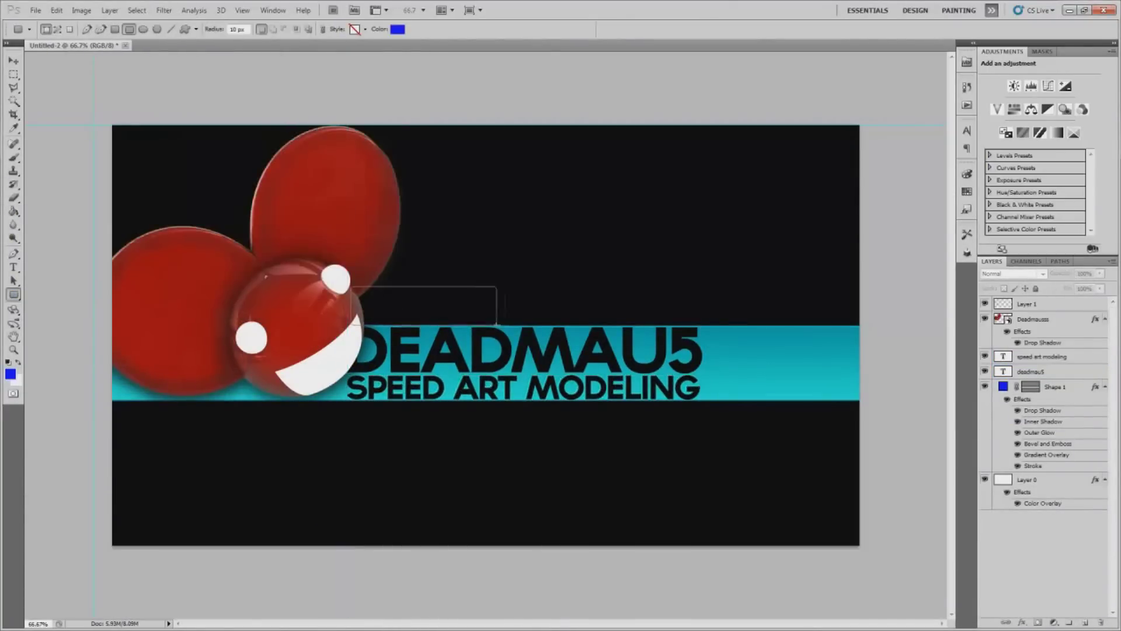
- Tilt the blue tag behind the head and start a credit line in Walkway UltraBold
left_click_drag(1073, 357, 1074, 480)
left_click_drag(508, 292, 409, 303)
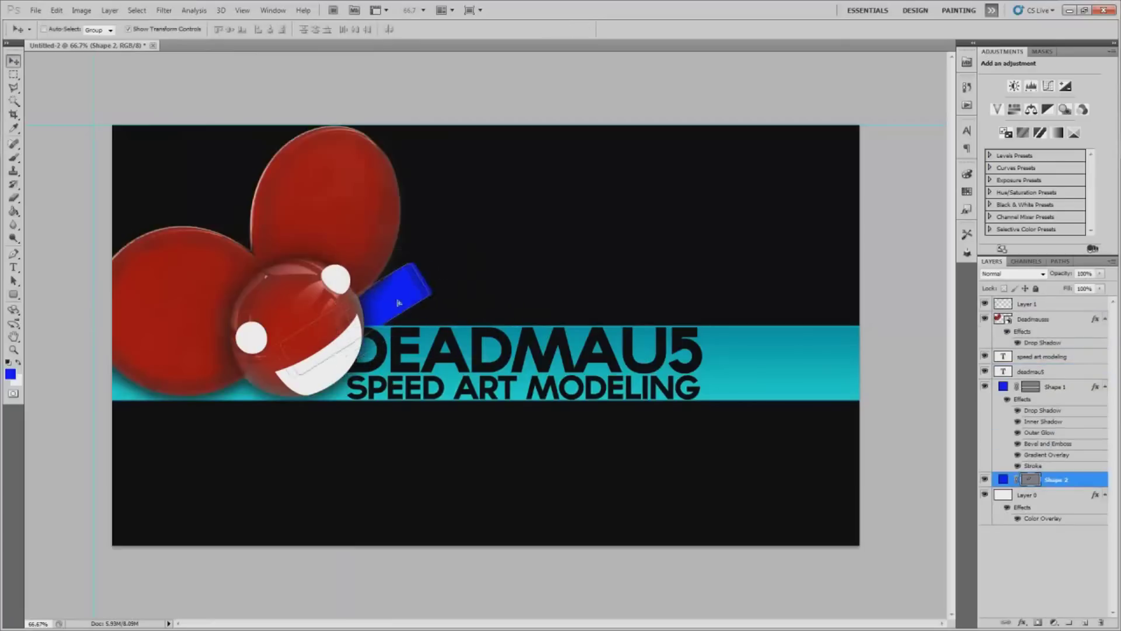
key("t")
left_click(367, 298)
left_click(99, 29)
left_click(212, 205)
type("By ThaHitmanHD")
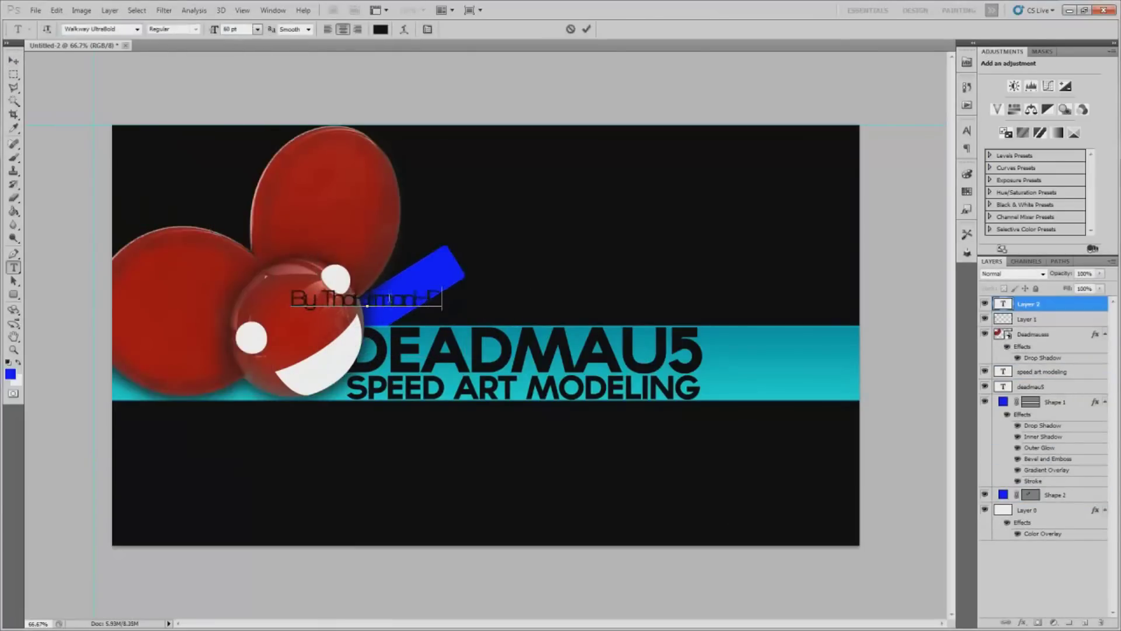
- Rotate and move the white credit text onto the blue tag
left_click(967, 130)
key("ctrl+a")
left_click(968, 131)
key("ctrl+t")
left_click_drag(484, 320, 476, 250)
left_click_drag(403, 274, 437, 270)
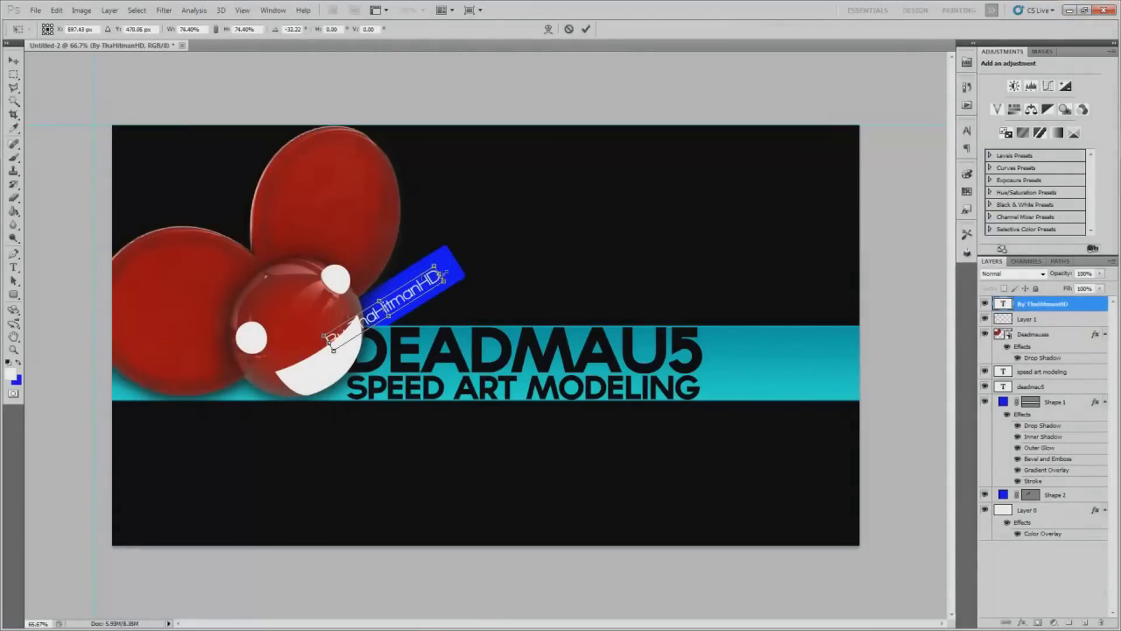
key("Return")
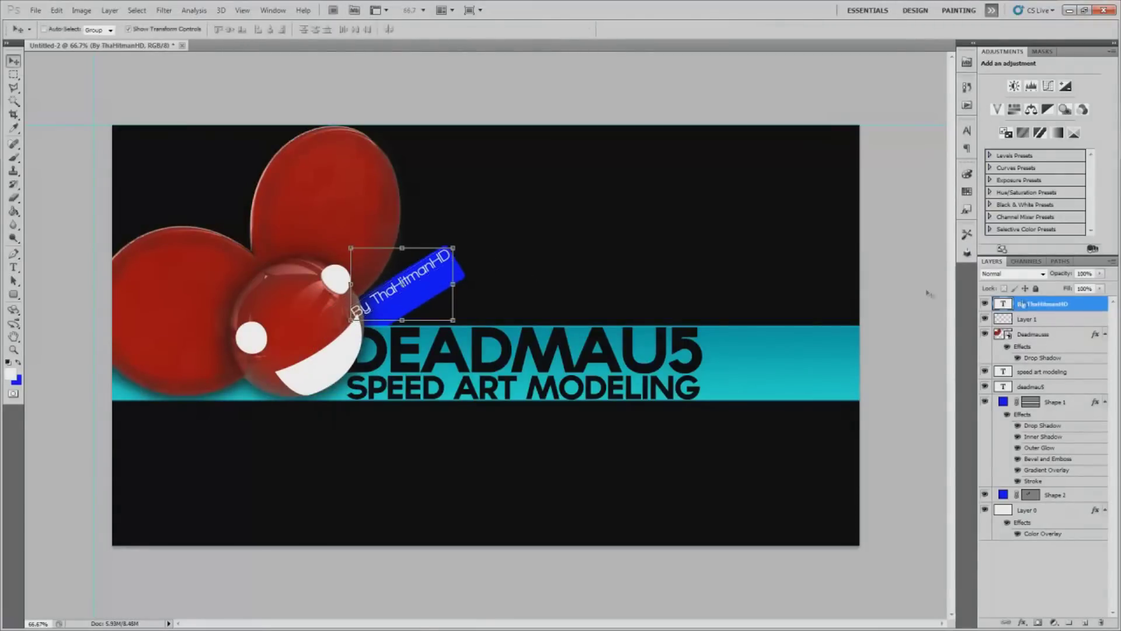
- Move the credit layer below Deadmausss and select Layer 0 for the texture
left_click_drag(1046, 304, 1042, 364)
left_click(1059, 576)
key("Return")
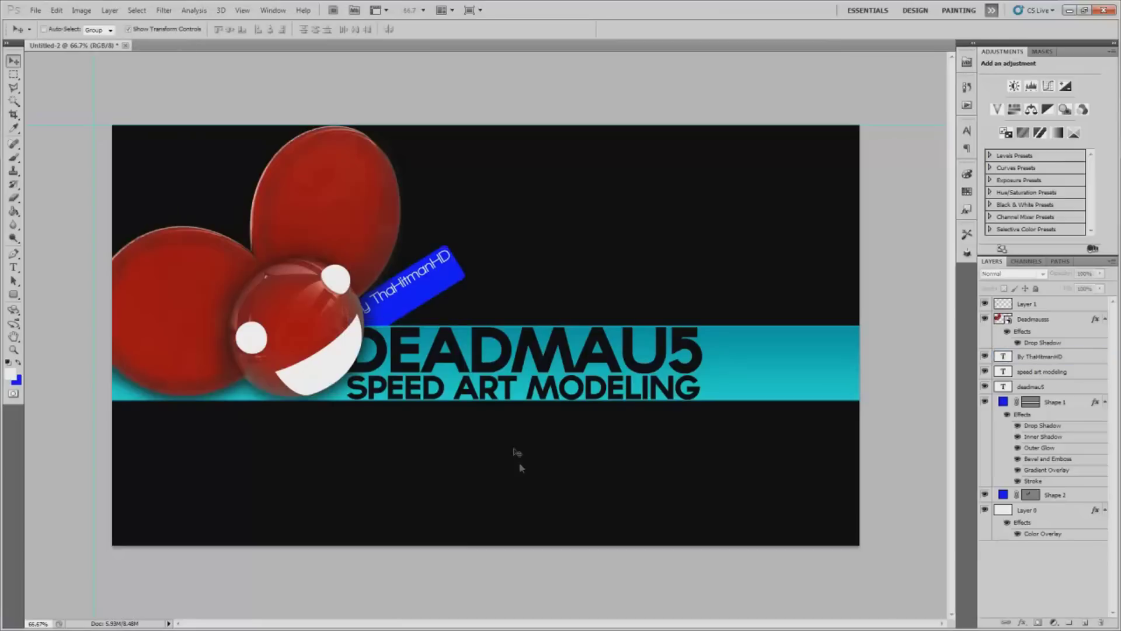
left_click(1059, 517)
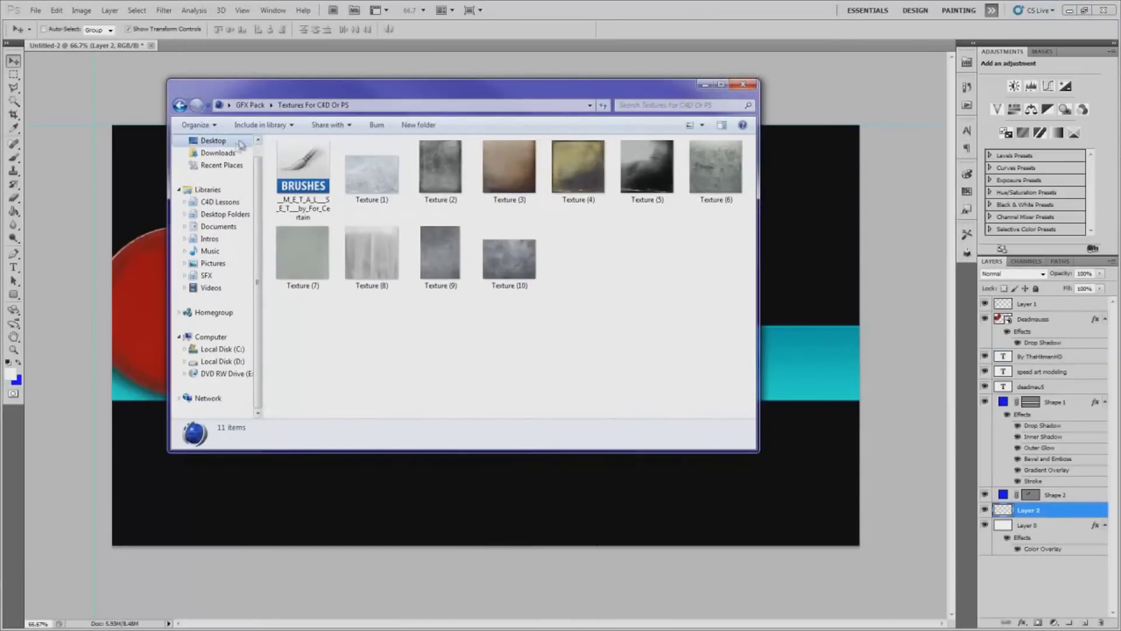
- Browse the Desktop and pick the GRASS and GROUND TEXTURES folder
left_click(213, 141)
scroll(368, 325, "down", 5)
scroll(363, 325, "down", 5)
scroll(351, 279, "down", 5)
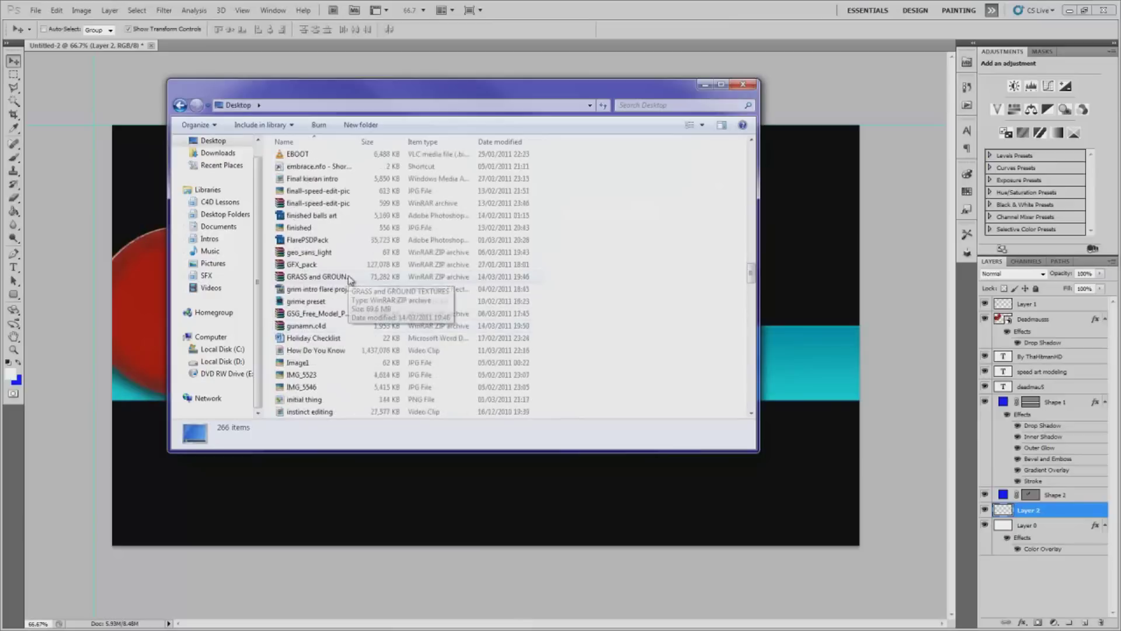
left_click(350, 280)
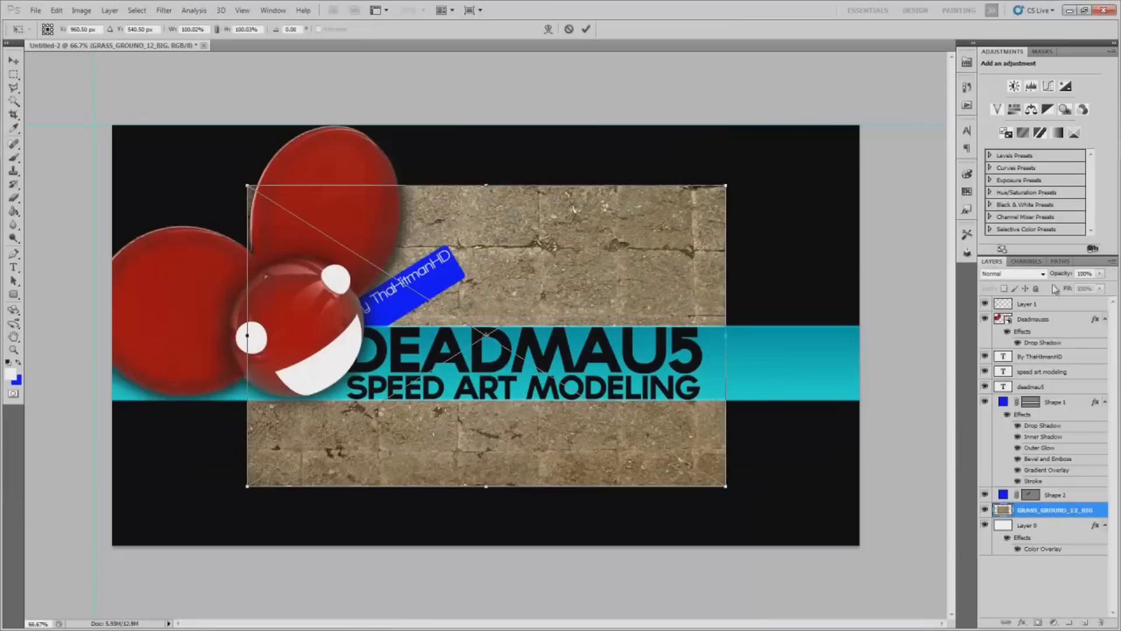
- Enlarge the stone texture to cover the banner and toggle Layer 0's colour overlay
left_click_drag(898, 70, 937, 113)
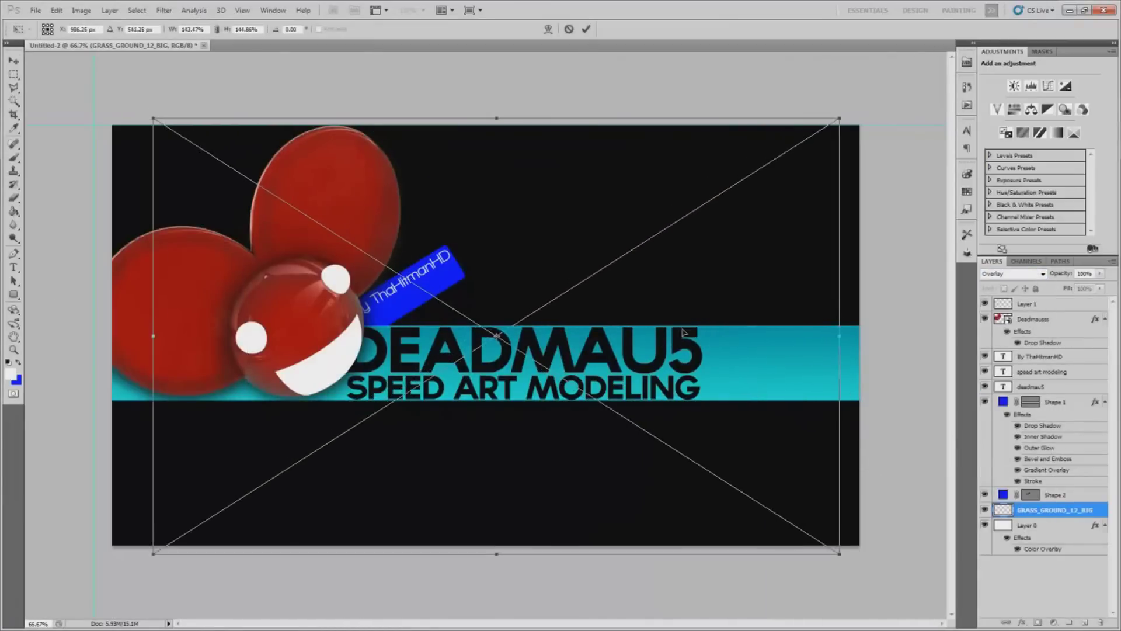
key("Return")
left_click(1080, 527)
right_click(1079, 528)
left_click(1040, 453)
left_click(1051, 510)
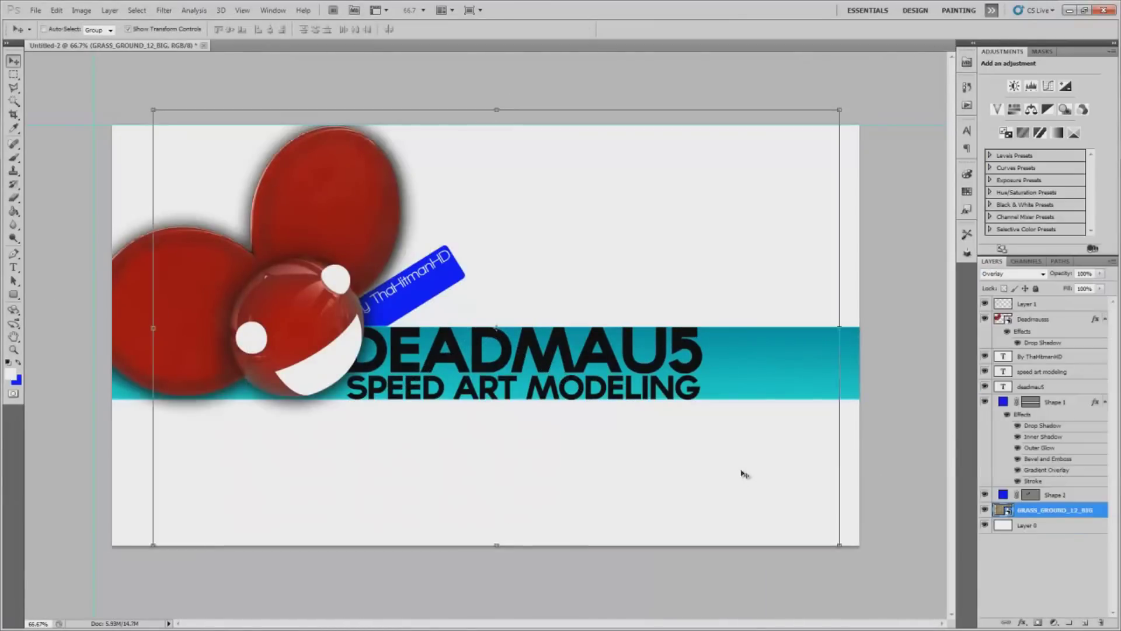
right_click(1028, 525)
- Reposition and slightly rescale the texture so it fills the canvas, then commit it
left_click(1040, 441)
left_click_drag(578, 283, 596, 293)
left_click_drag(882, 105, 910, 76)
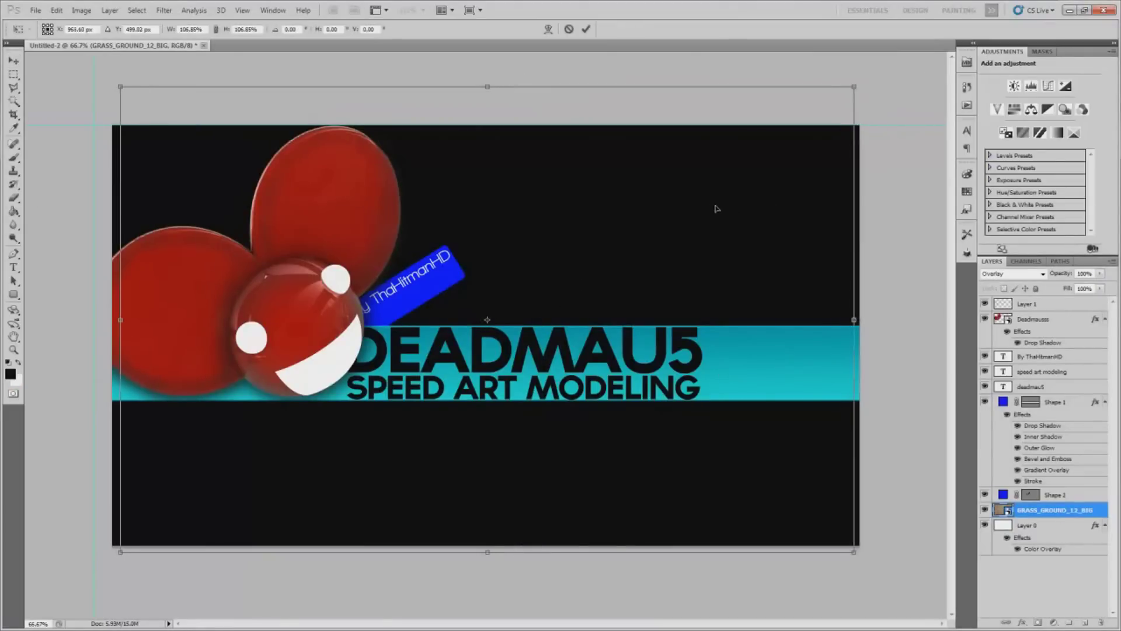
key("Return")
left_click(1028, 525)
- Erase Layer 0's black to reveal the texture and lower the texture's fill to 51%
key("b")
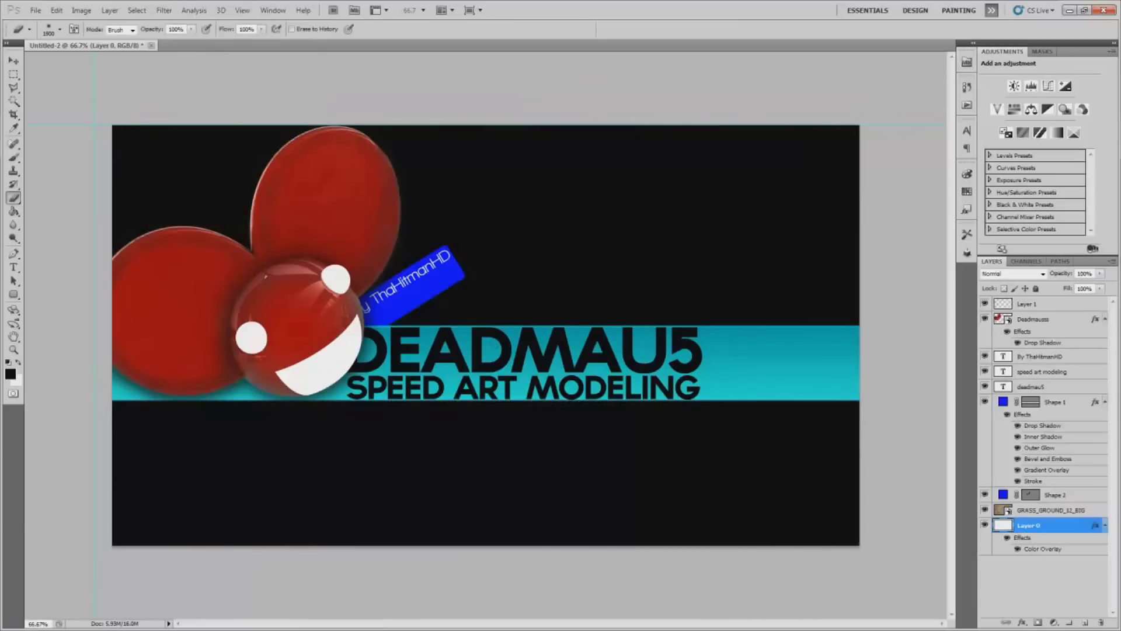
left_click_drag(584, 222, 467, 467)
left_click(1052, 510)
key("v")
left_click(1101, 289)
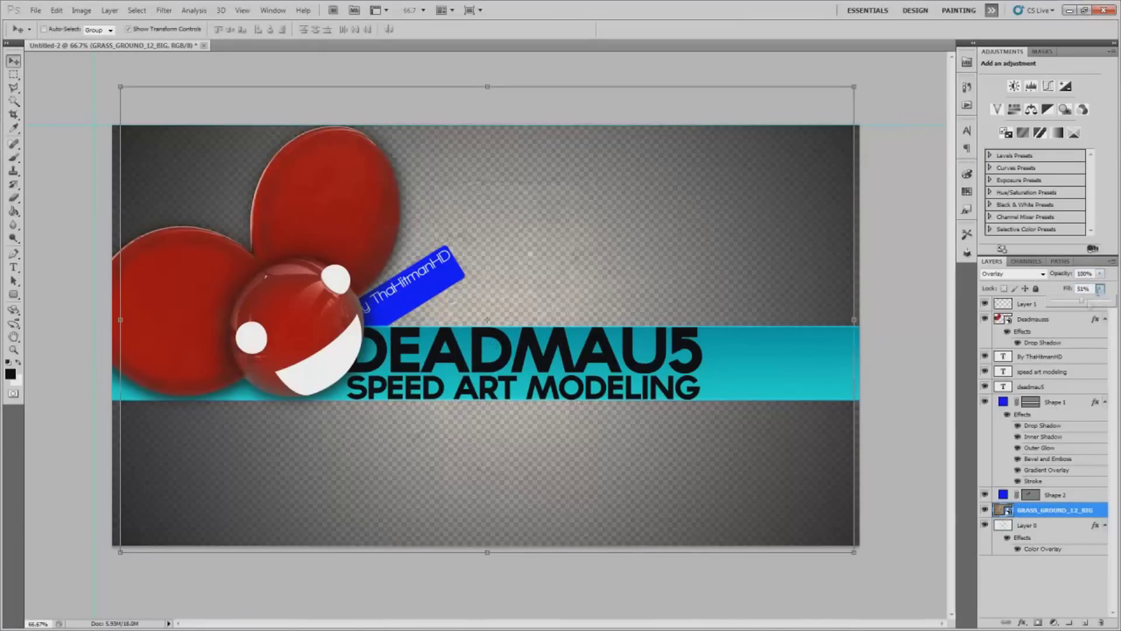
- Add a new layer filled black with Paint Bucket and move it to the bottom
left_click(1085, 623, "ctrl")
key("g")
left_click(776, 488)
left_click(1067, 512)
left_click(1028, 563)
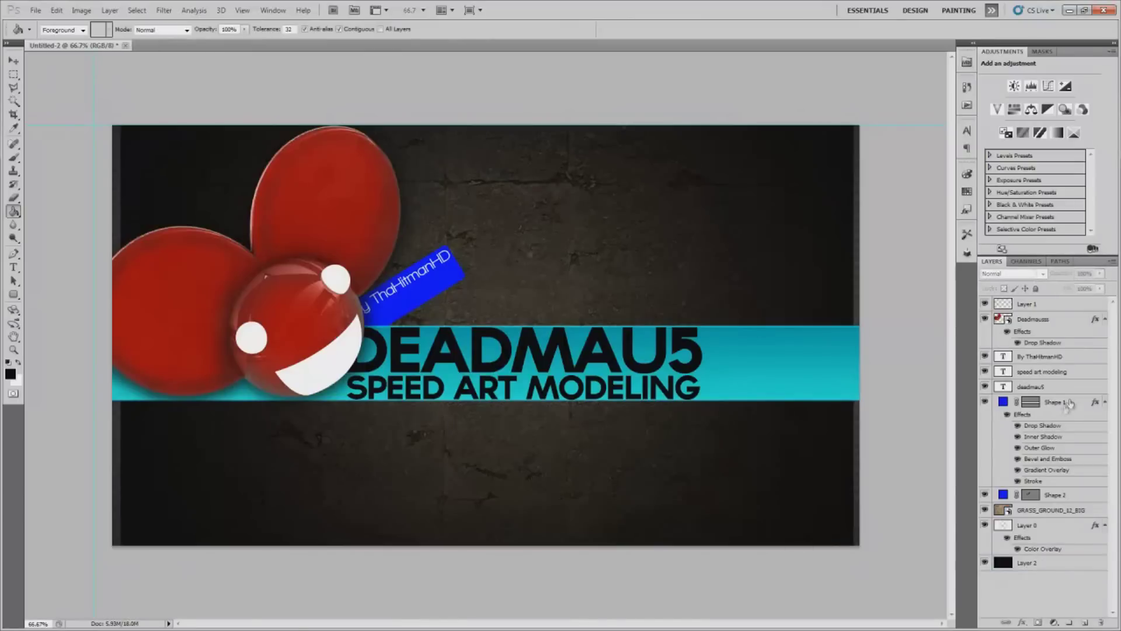
- Delete the blue credit tag and credit text layers
left_click(1045, 494)
key("Delete")
left_click(1046, 357)
key("Delete")
left_click(1051, 480)
key("v")
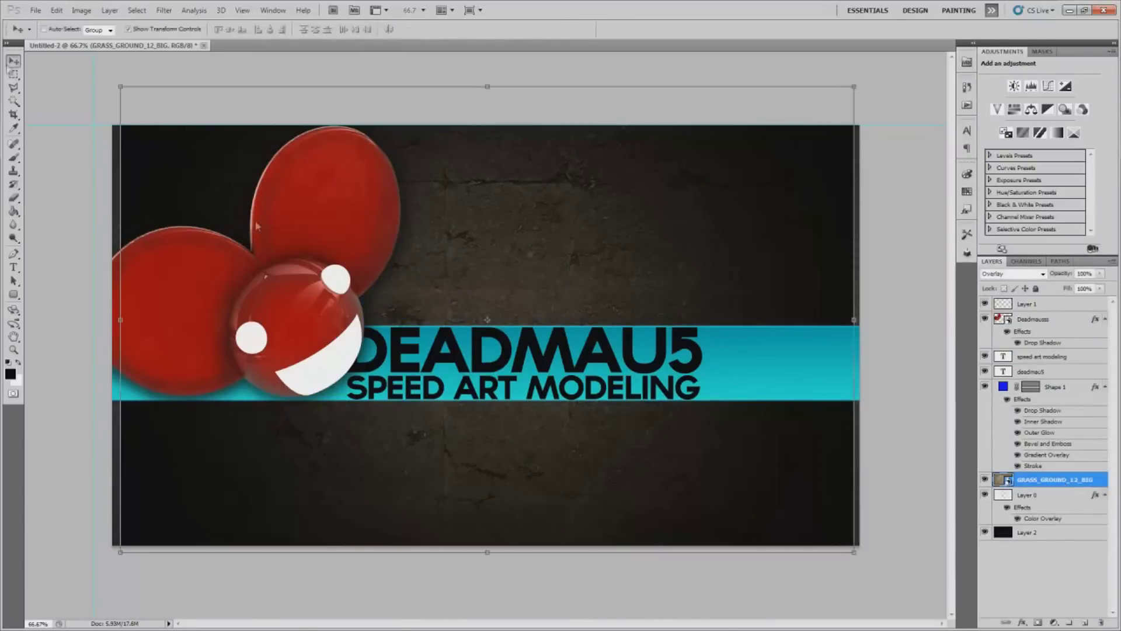
left_click(1040, 572)
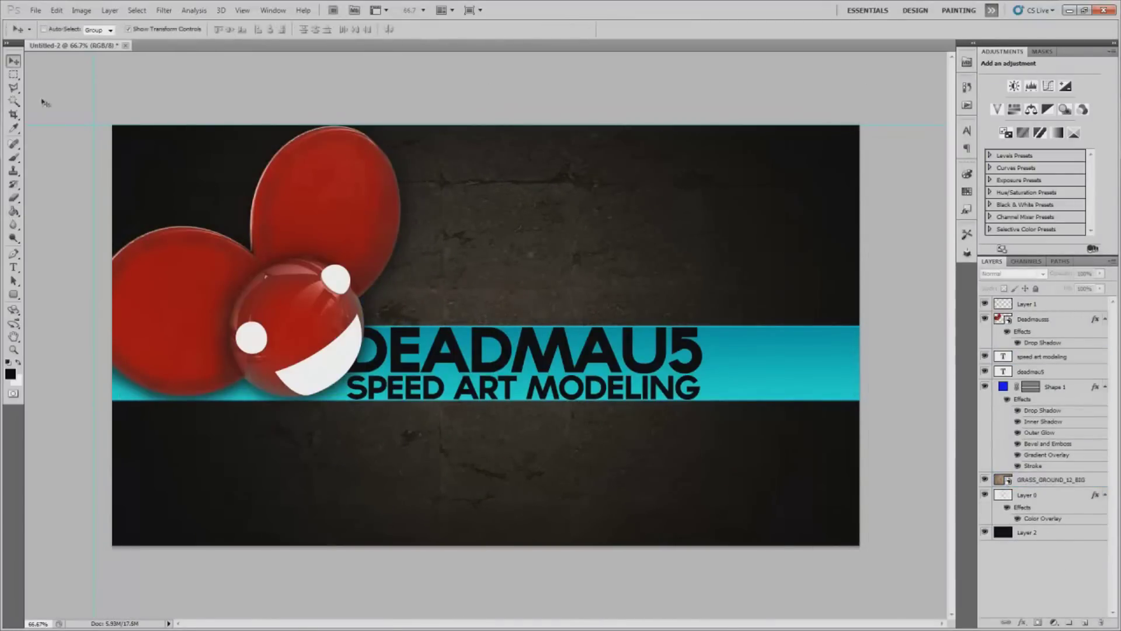
key("b")
left_click(60, 29)
- Choose the 500 px grass brush, add a new layer, and stamp grass at the lower left
left_click_drag(287, 263, 287, 337)
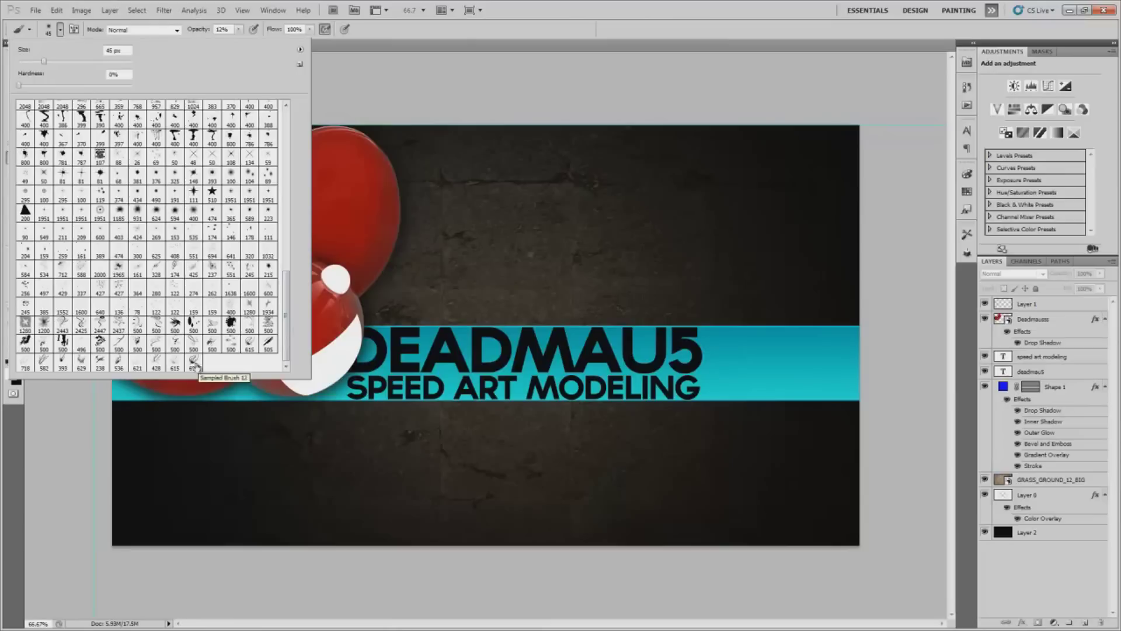
double_click(194, 363)
key("ctrl+shift+alt+n")
left_click(184, 494)
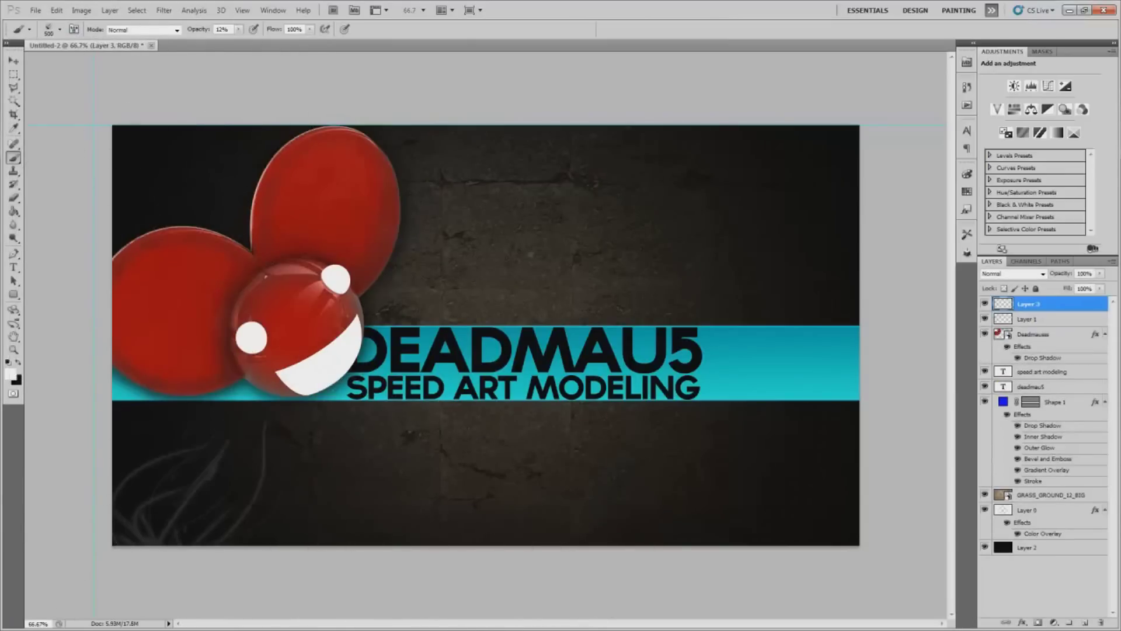
- Vary the brush tip angle to 34° while stamping grass along the lower right and middle
key("F5")
left_click(818, 484)
left_click_drag(224, 175, 229, 163)
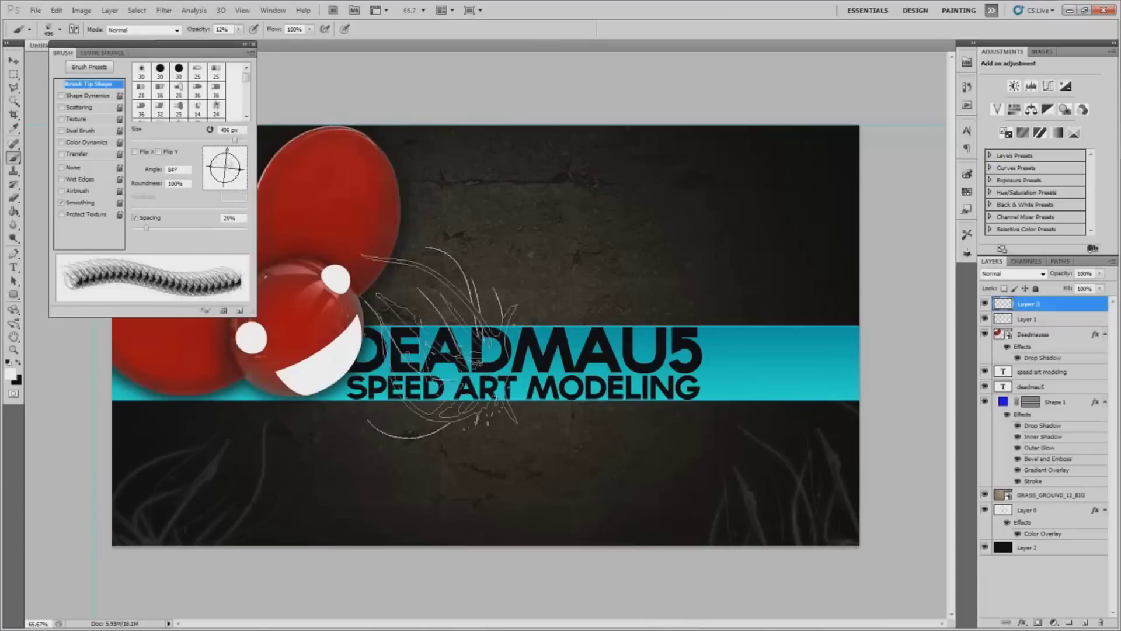
left_click(576, 493)
left_click(490, 493)
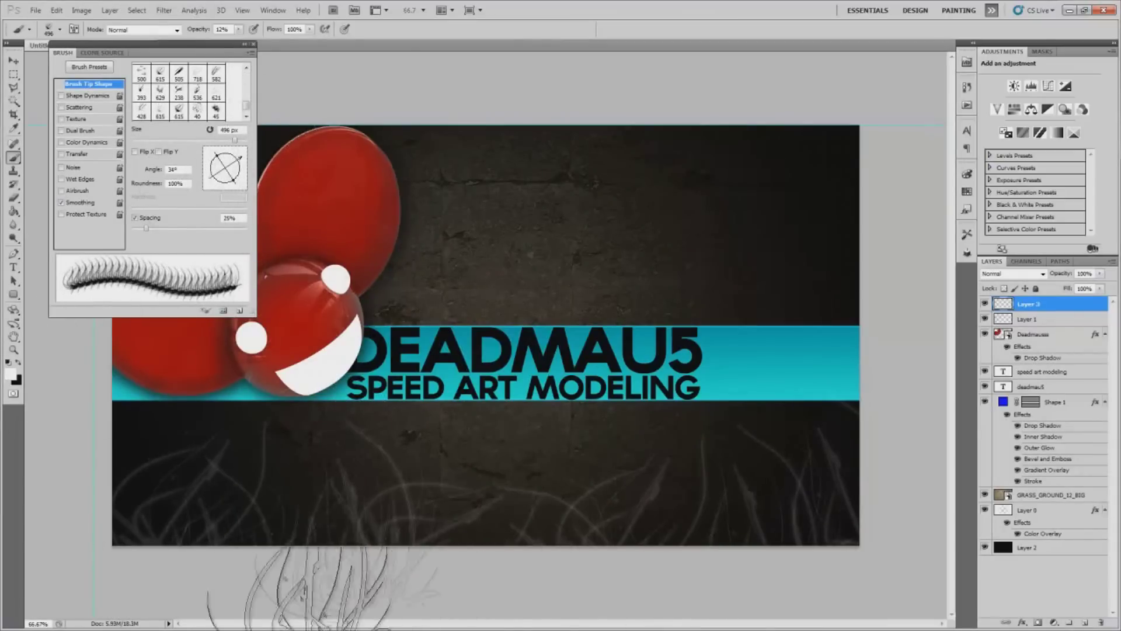
key("F5")
key("v")
left_click(1010, 600)
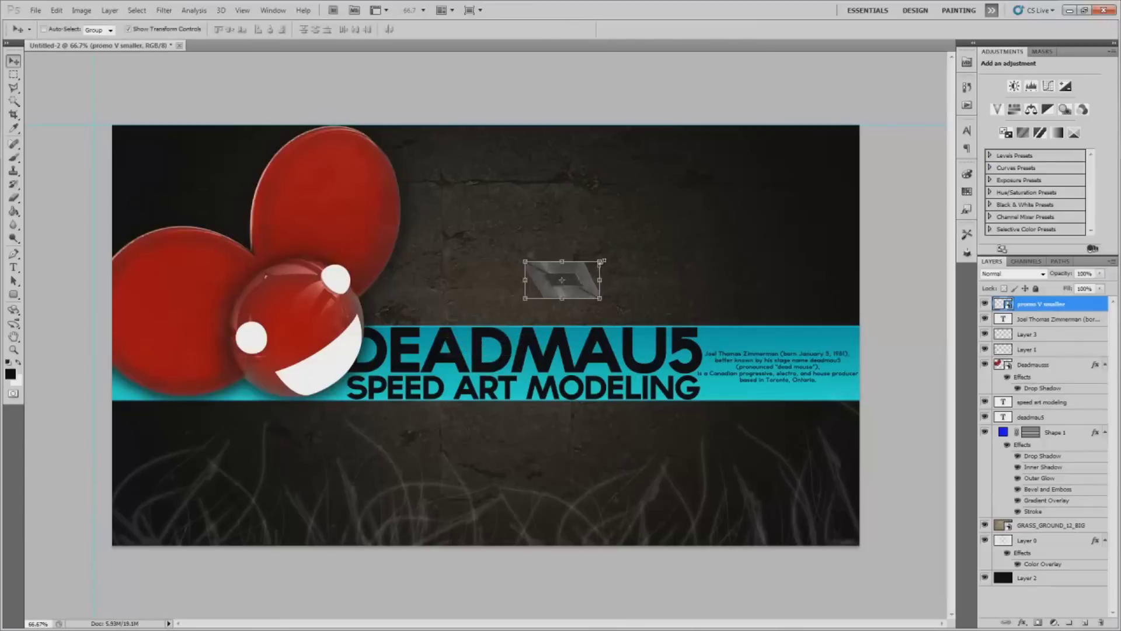
- Enlarge, rotate and place the diamond logo top-right, and draw a grey strip along the bottom
mouse_move(571, 281)
left_mouse_down()
mouse_move(788, 226)
mouse_move(759, 193)
left_mouse_up()
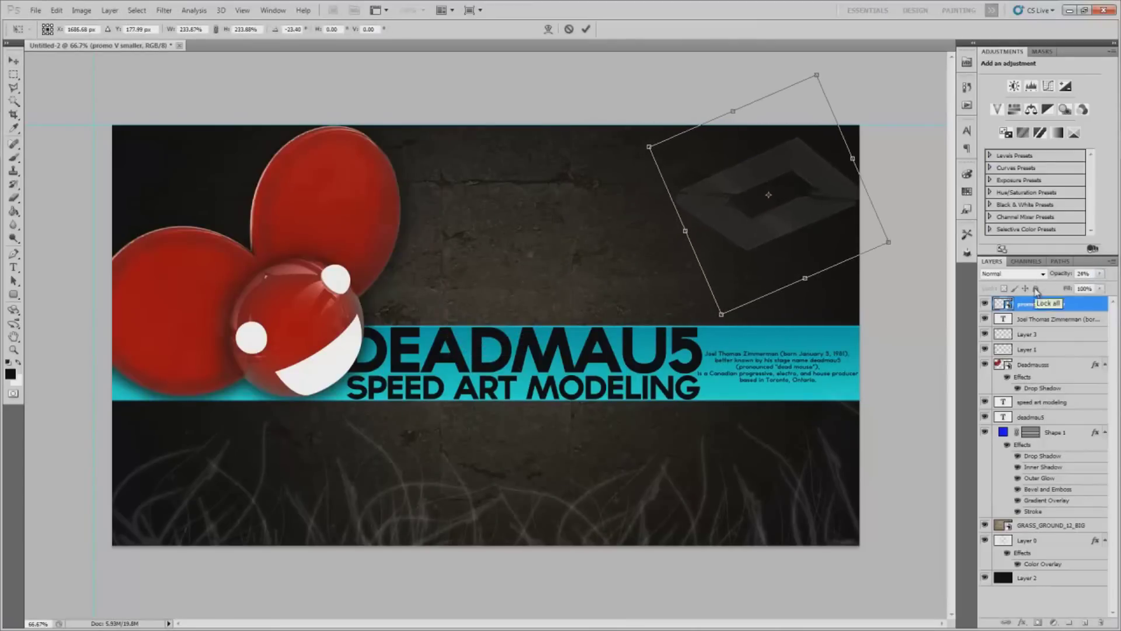
key("Return")
left_click(14, 295)
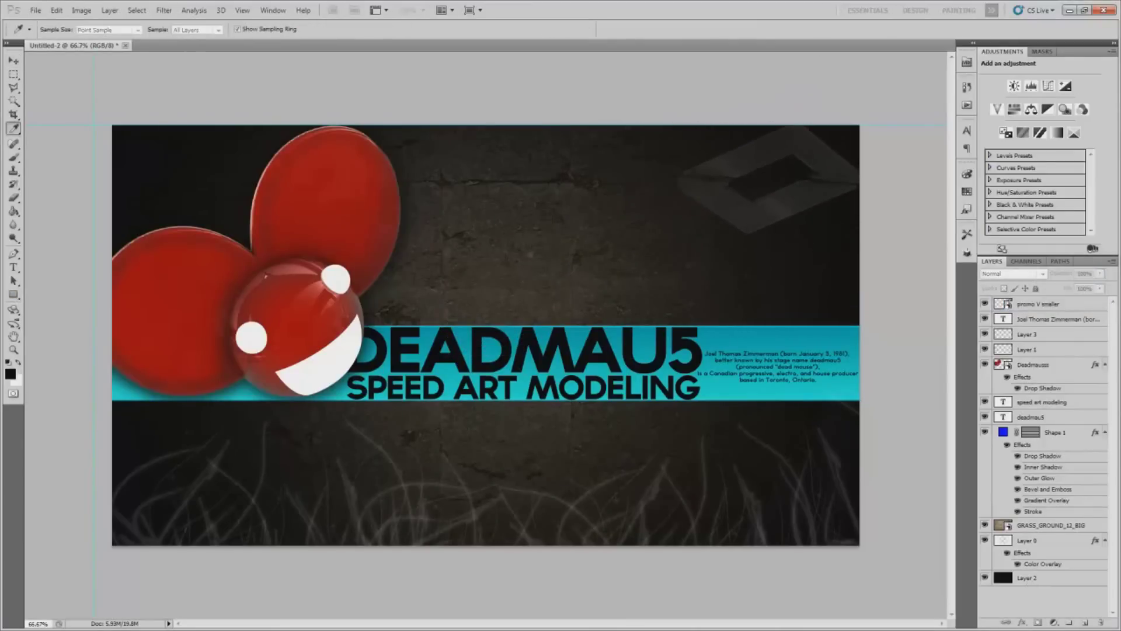
left_click_drag(99, 527, 894, 571)
- Set the bottom strip's opacity to 64% and start the credit text on it
key("6")
key("4")
key("t")
left_click(652, 536)
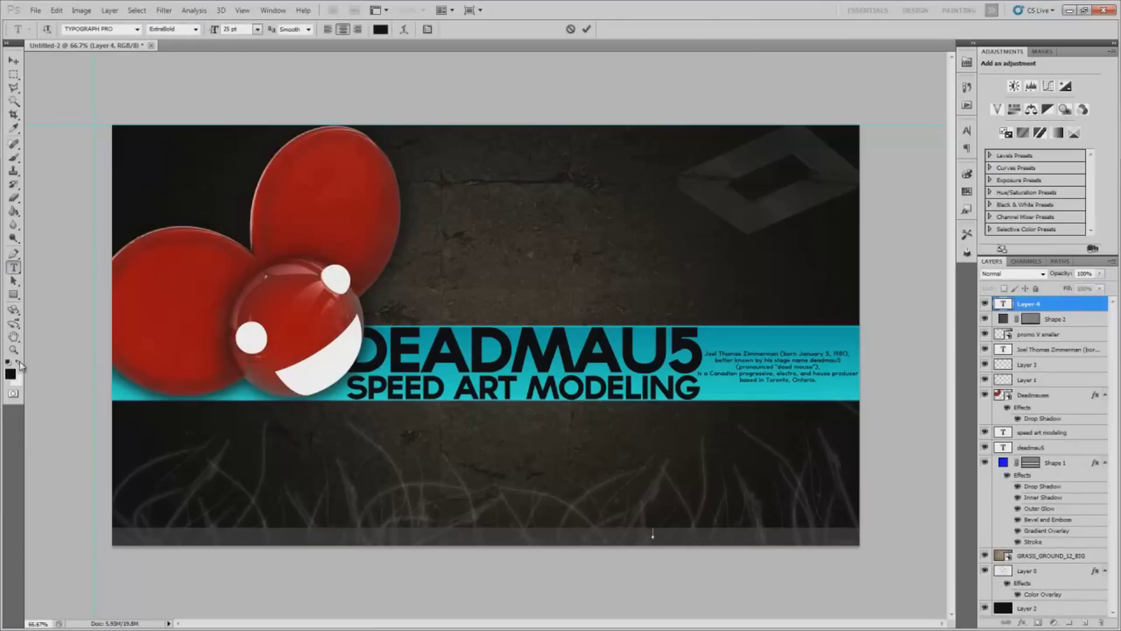